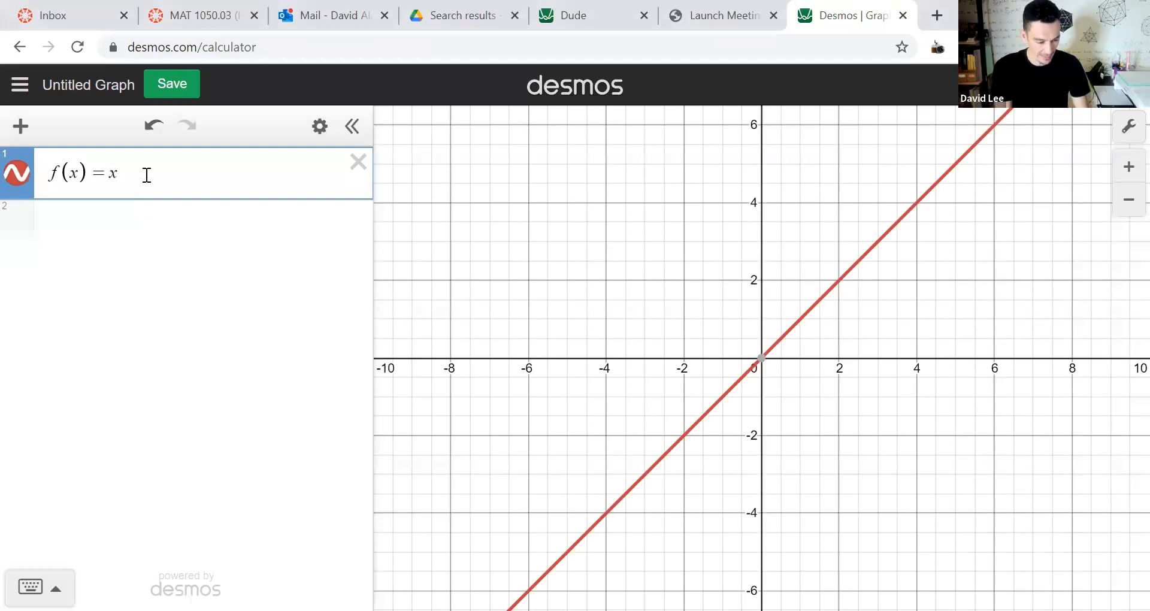
Graph f(x)=x^2 and plot the movable point (a, f(a)) on it with a slider for a
text(^2)
key(Return)
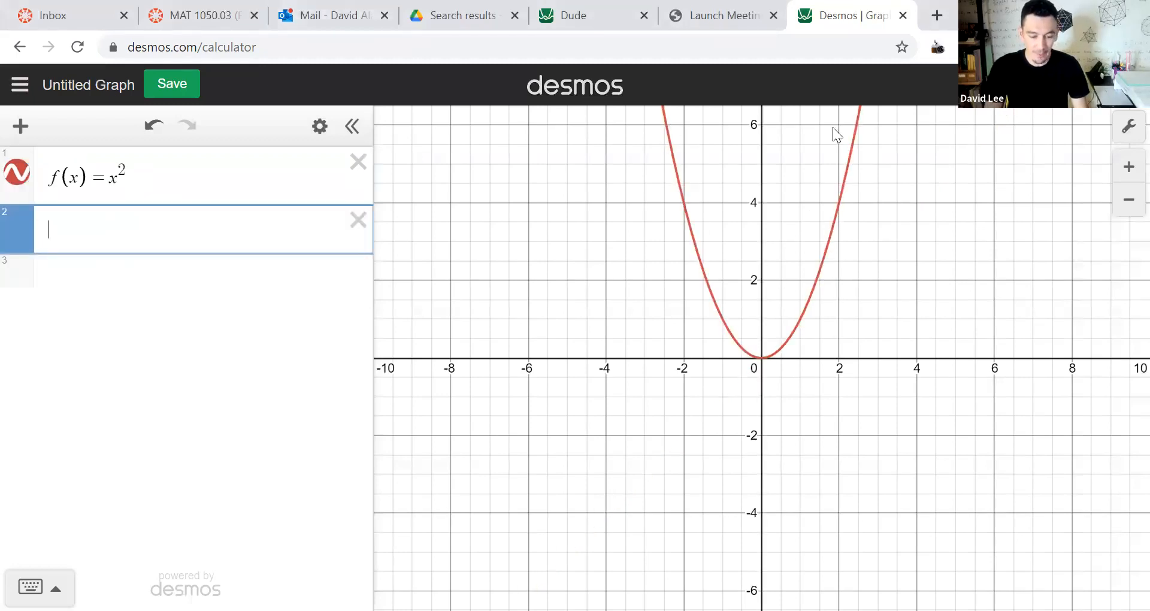
text(()
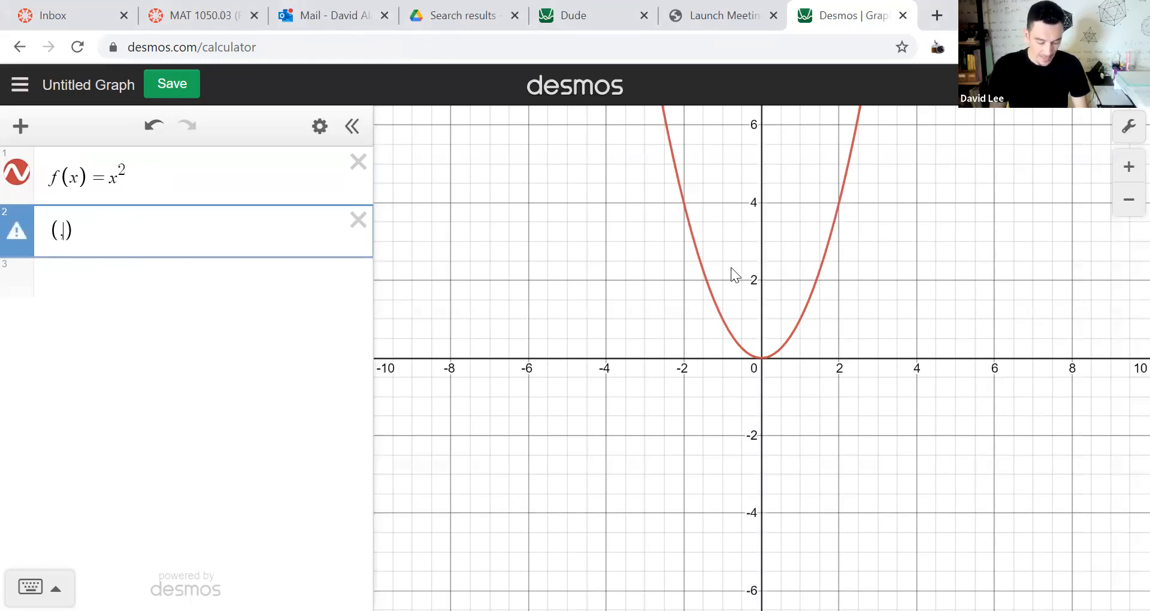
key(ctrl+plus)
key(ctrl+plus)
text(a)
key(Right)
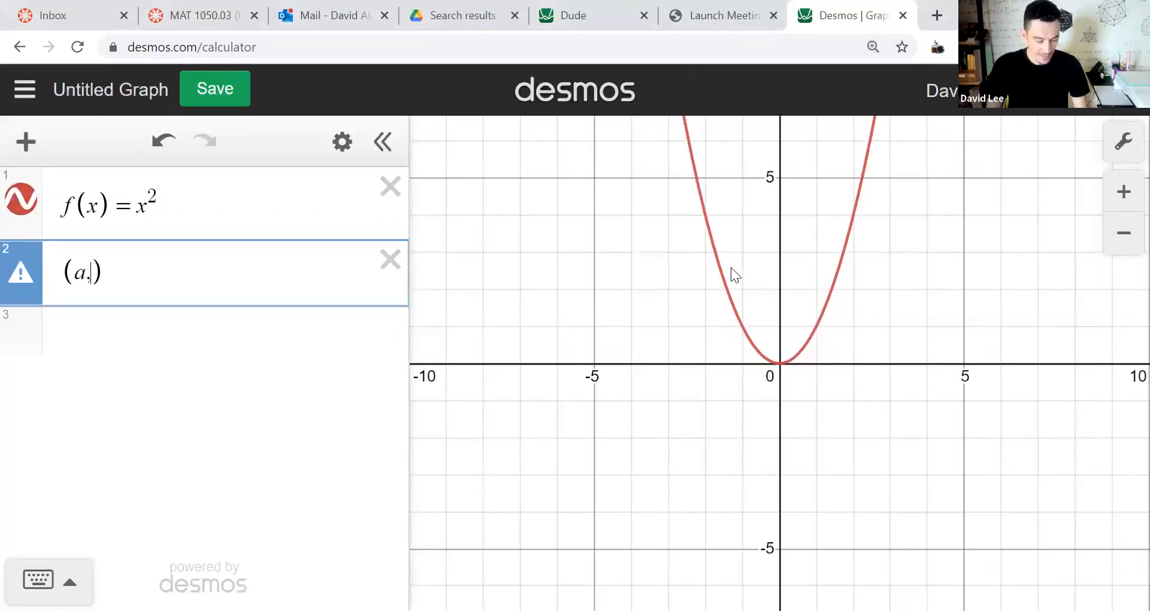
text(f(a))
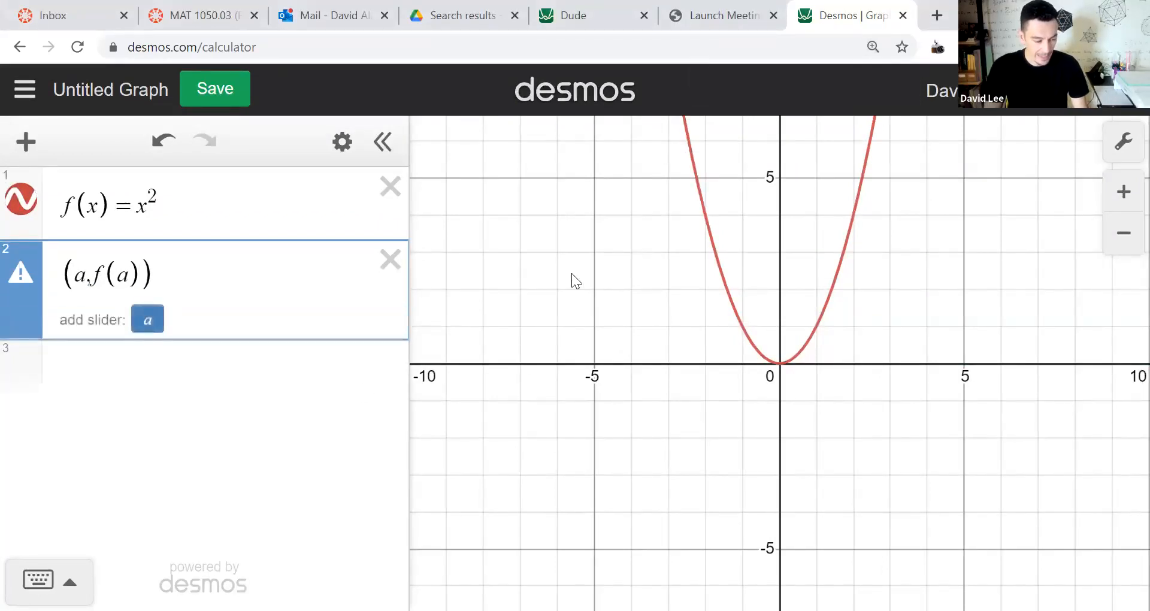
click(148, 321)
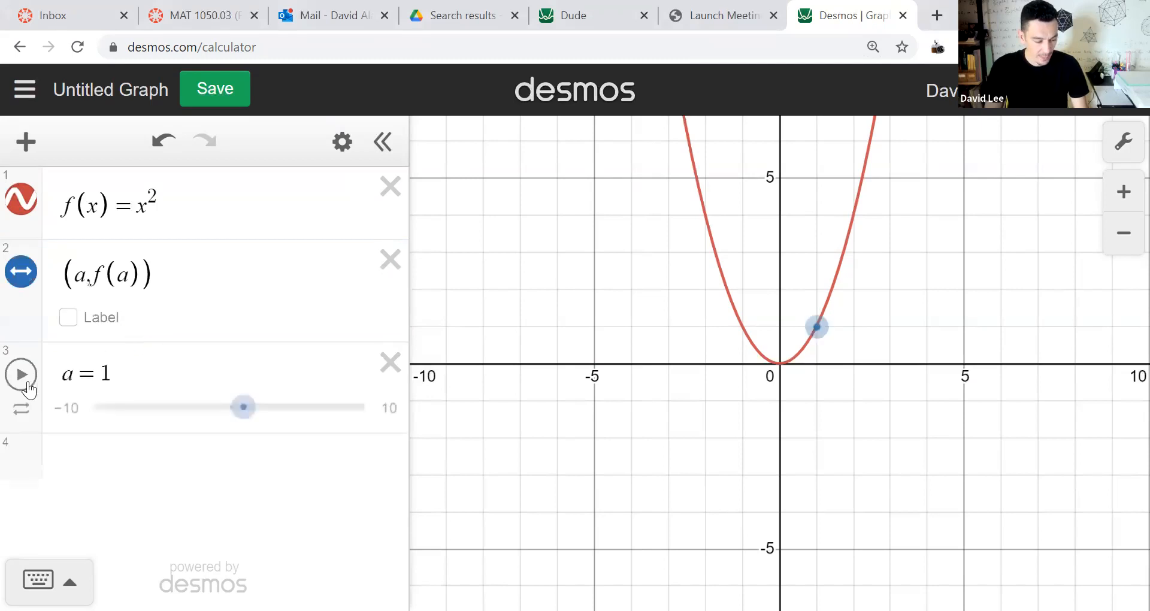
Animate slider a and watch the point travel along the parabola
scroll(676, 330, down, 4)
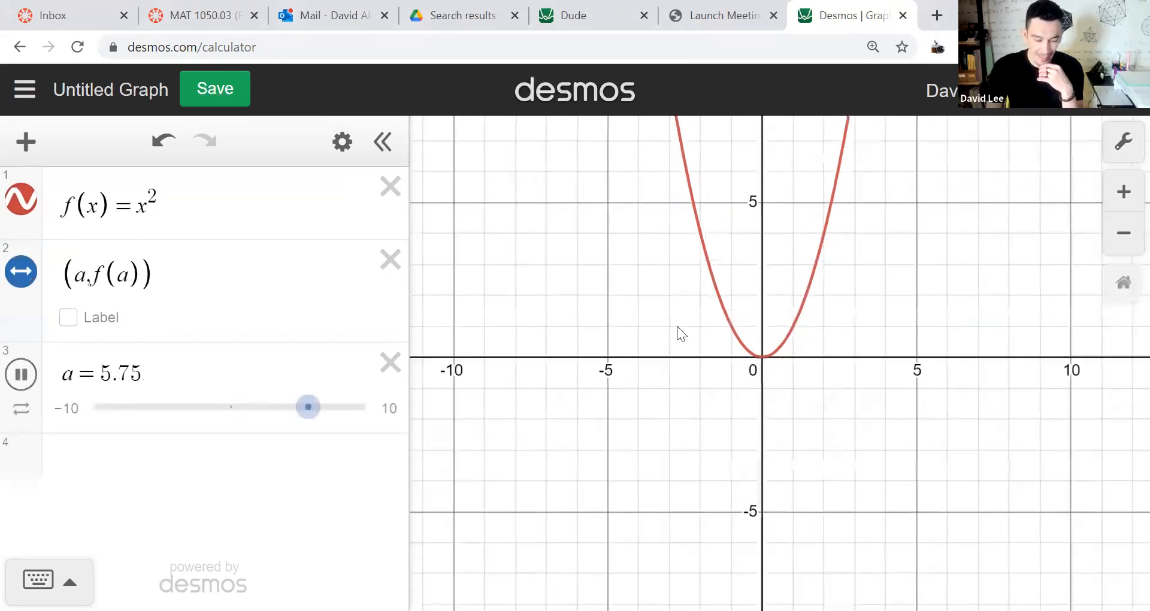
scroll(677, 325, down, 5)
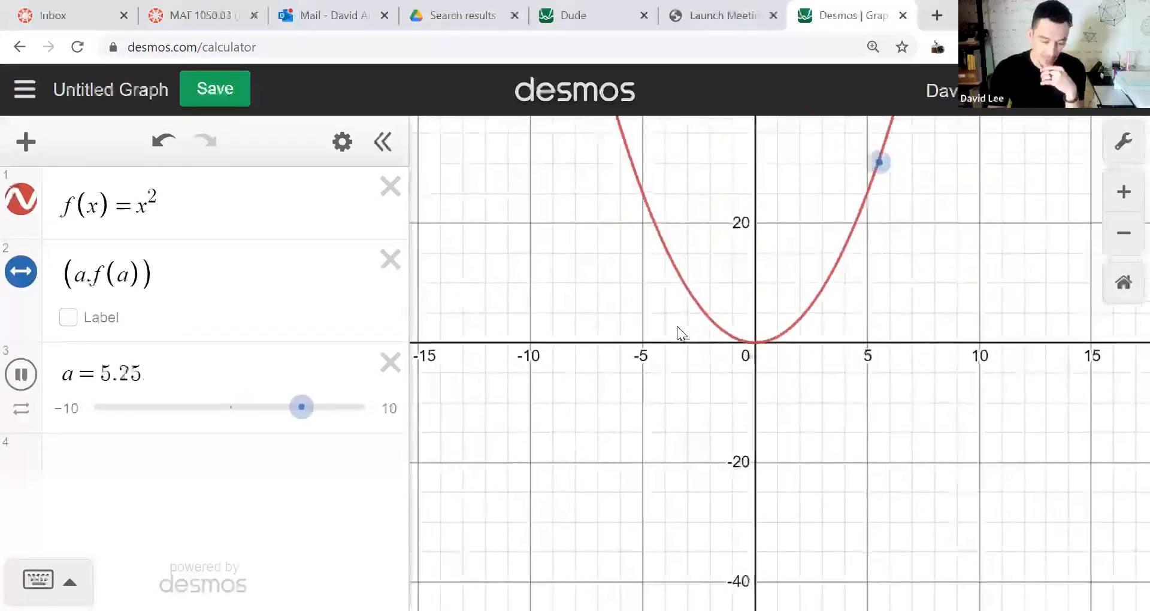
scroll(677, 326, up, 3)
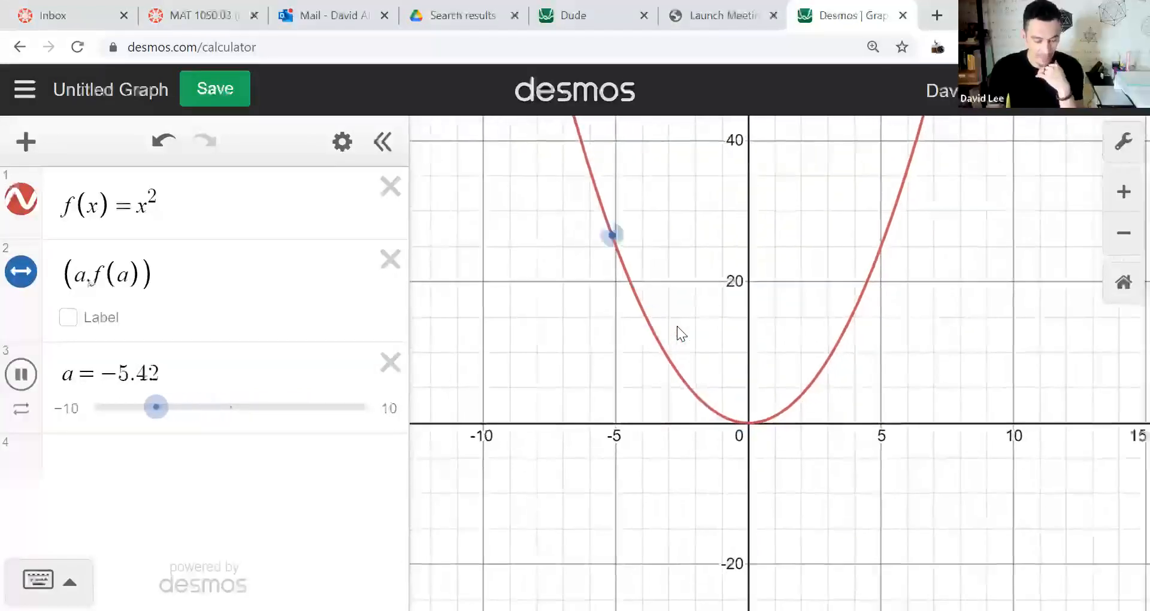
scroll(676, 326, down, 1)
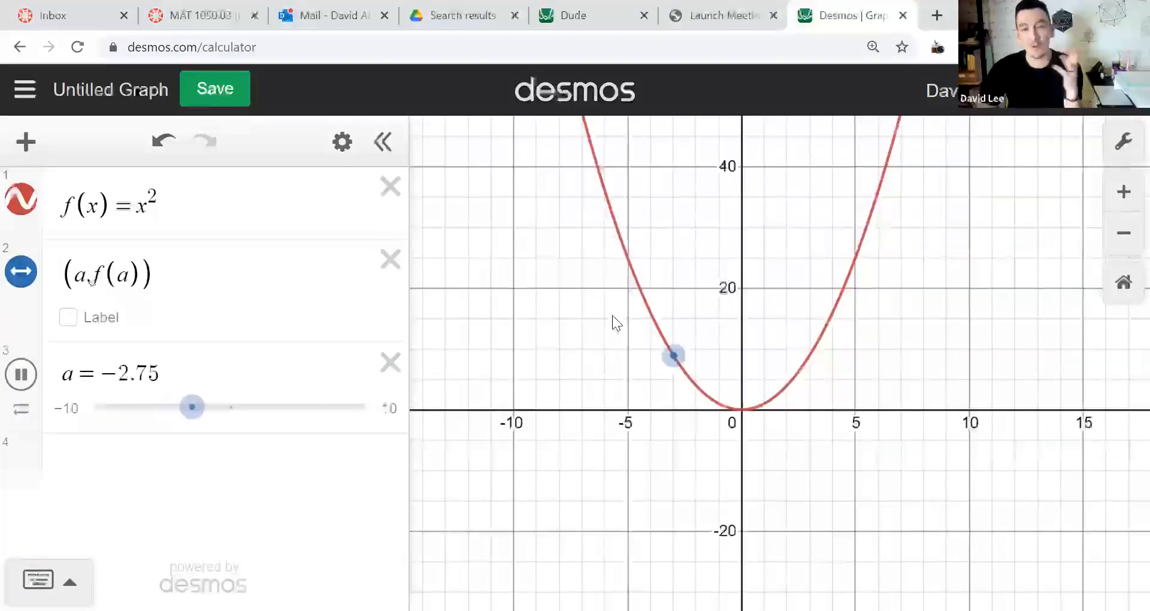
Limit slider a to the range -2 to 2 and restart its animation
click(74, 409)
text(-2)
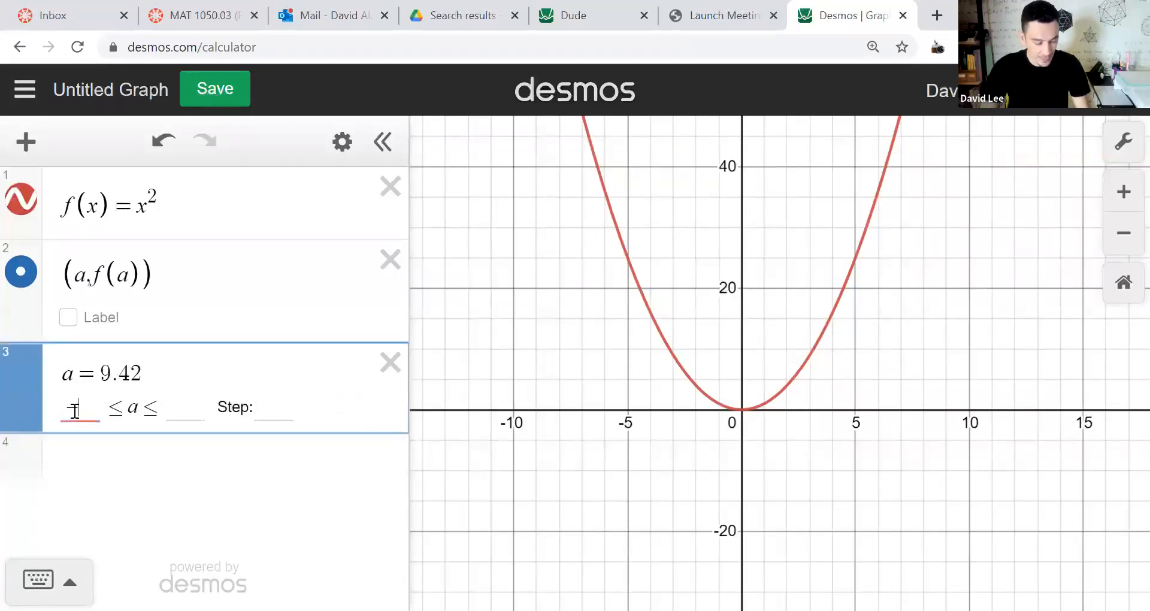
click(177, 415)
text(2)
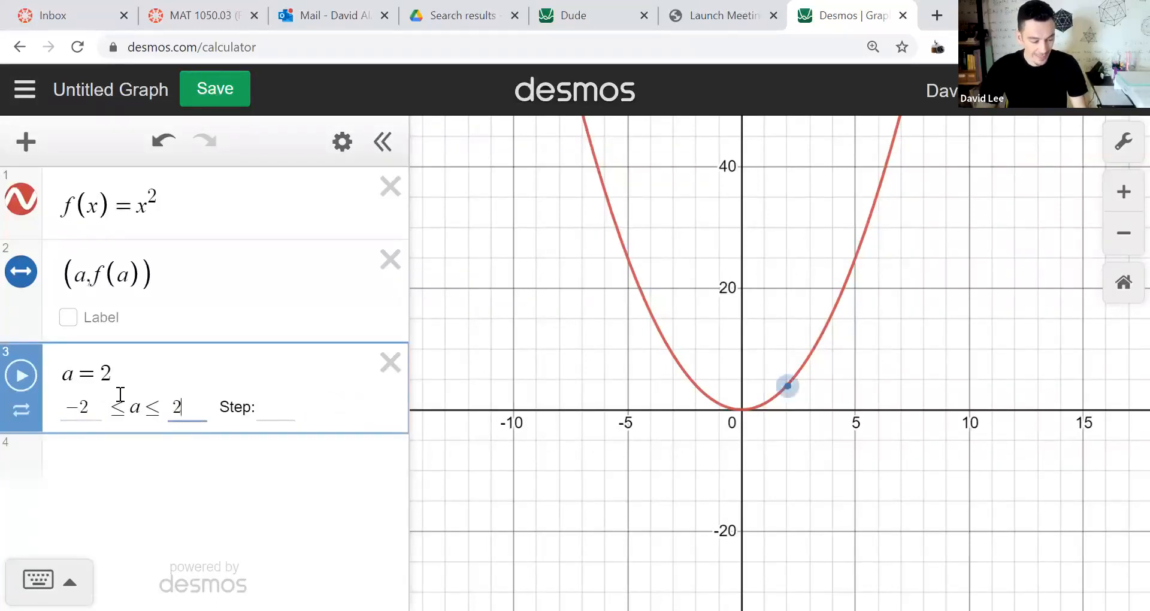
click(27, 390)
scroll(784, 349, up, 3)
scroll(776, 371, up, 3)
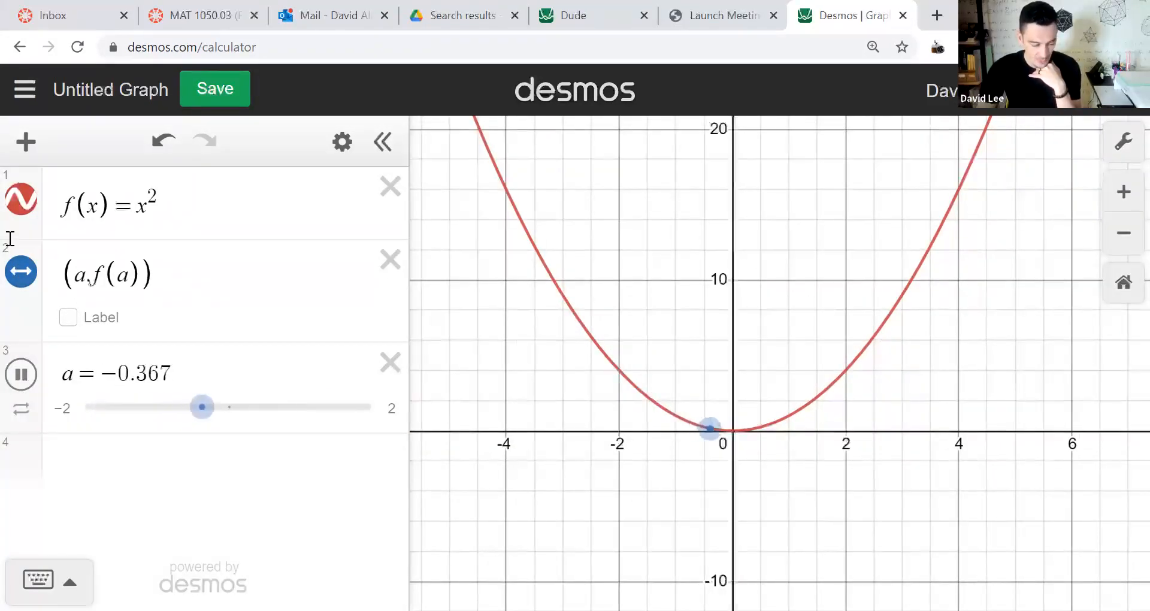
Set slider a's animation to repeat in one direction and raise its speed to 15x
click(21, 409)
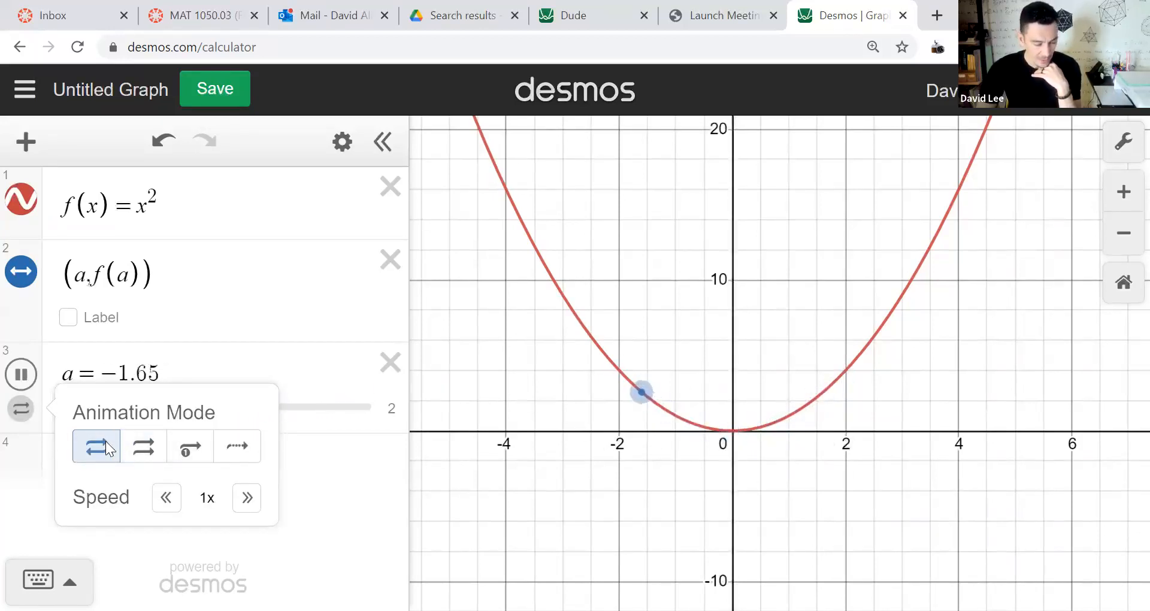
click(149, 450)
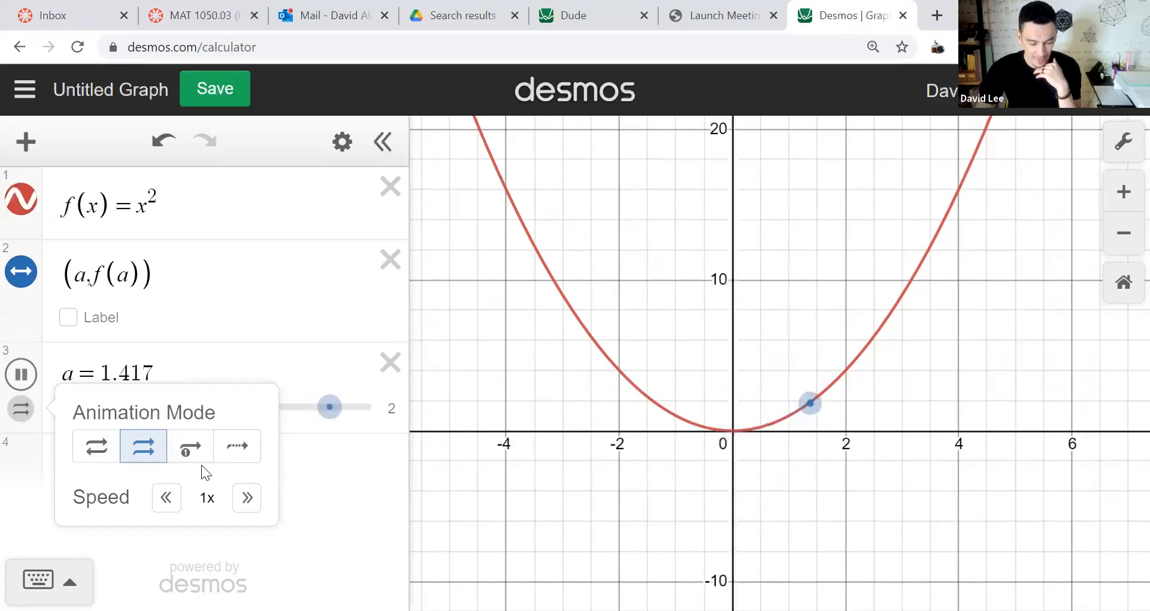
click(247, 498)
click(247, 499)
click(247, 499)
click(246, 498)
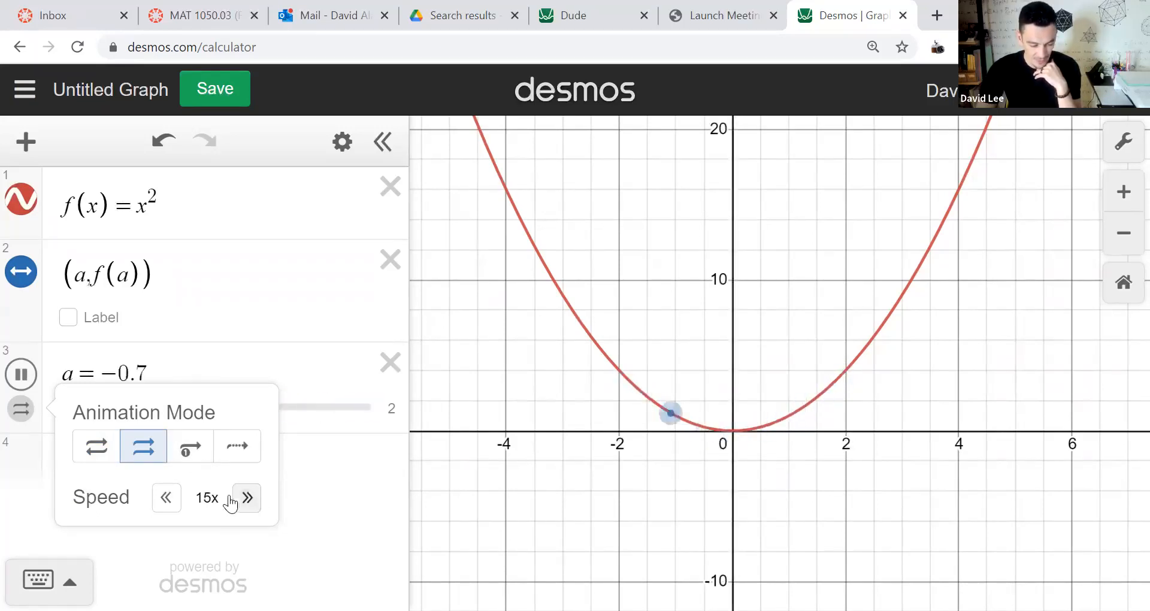
Reduce the animation speed of slider a to 5x
click(166, 498)
click(166, 497)
click(166, 498)
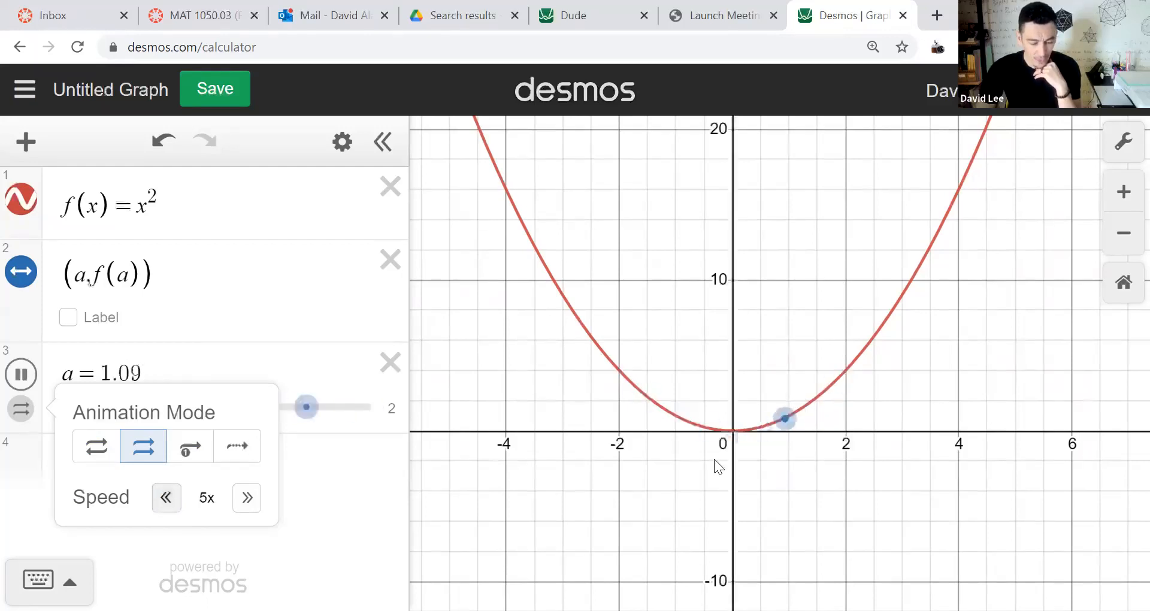
click(713, 347)
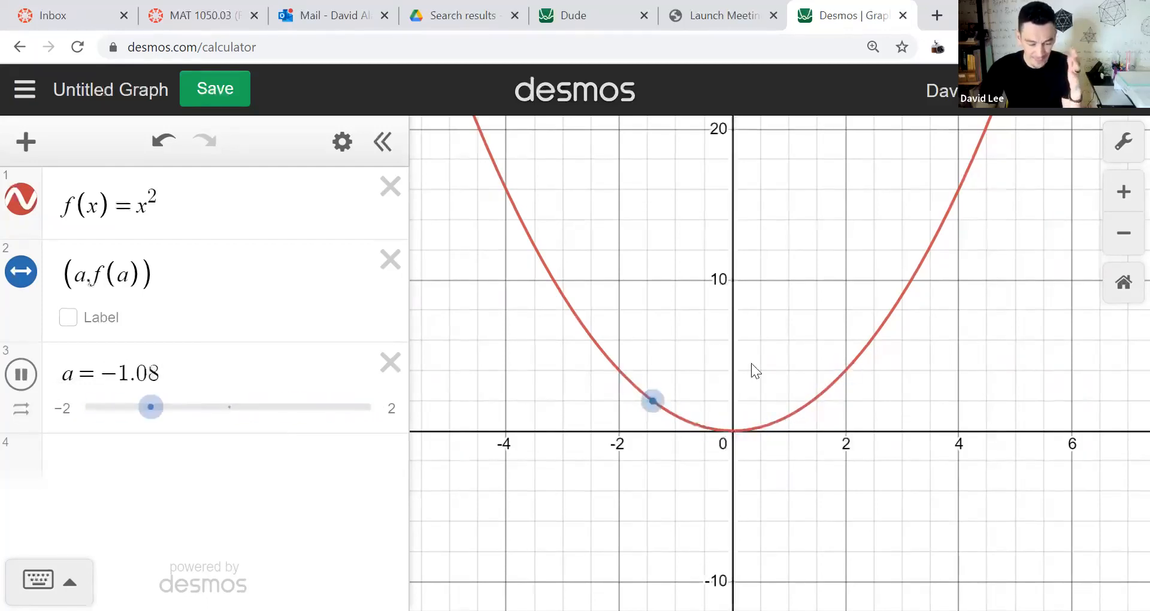
Duplicate the point expression (a, f(a)) nine times and finish editing the list
click(341, 142)
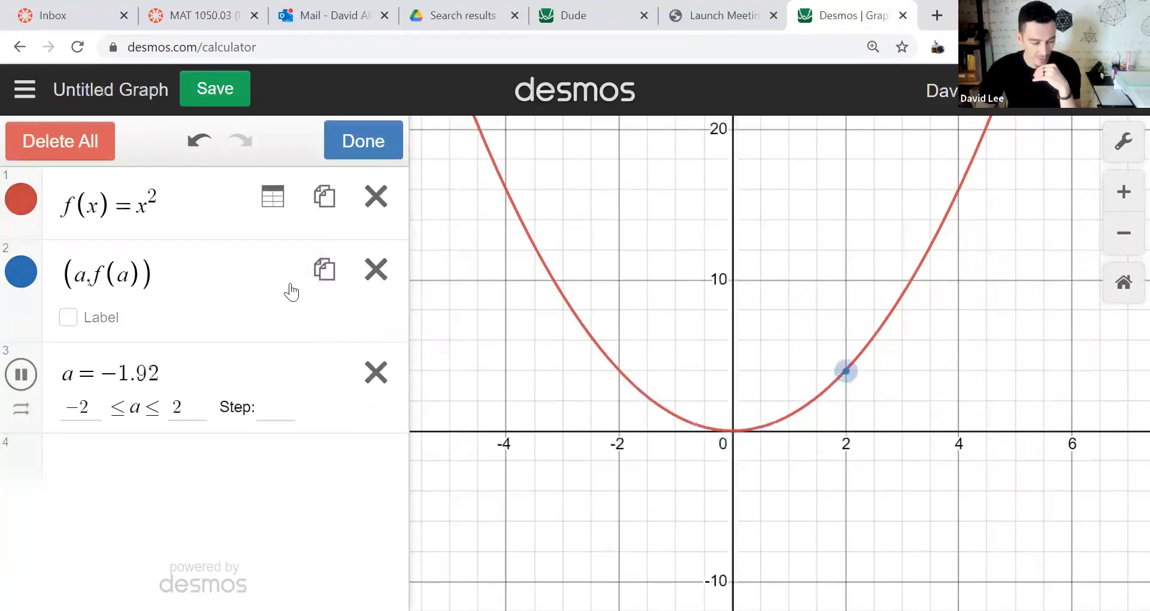
click(322, 279)
click(322, 279)
click(324, 282)
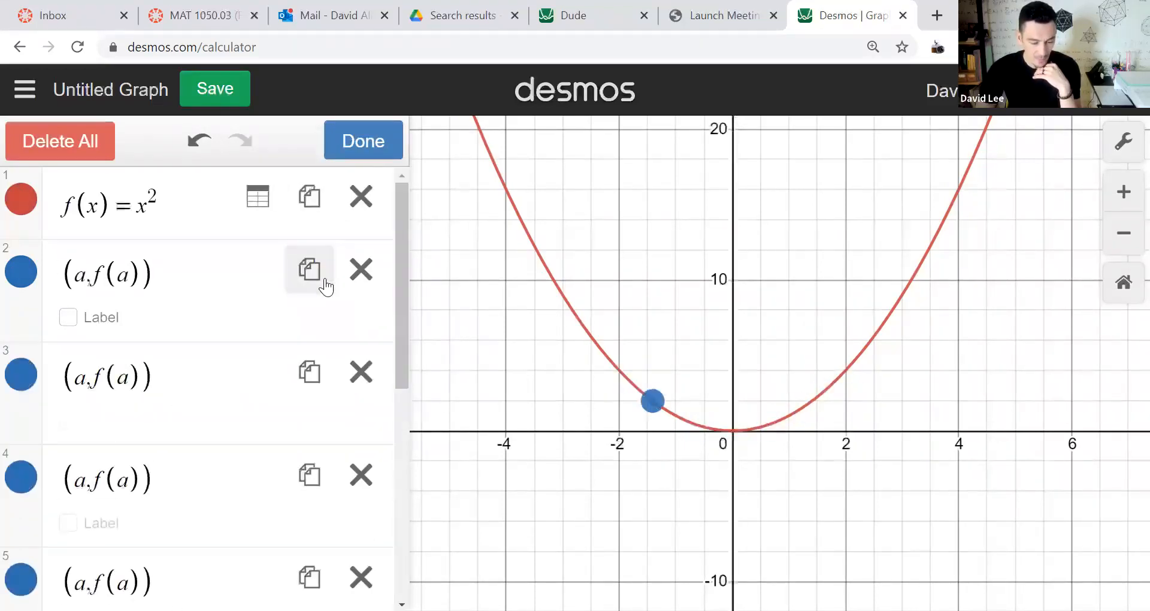
click(636, 300)
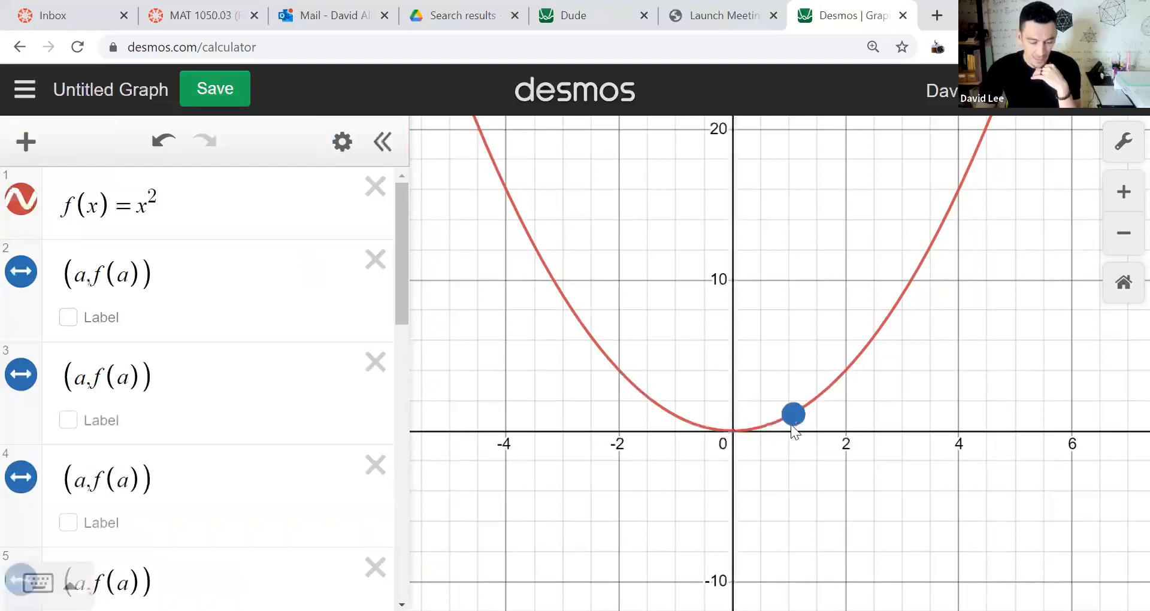
Set the animation speed of slider a, below the duplicated points, to 1x
scroll(152, 345, down, 10)
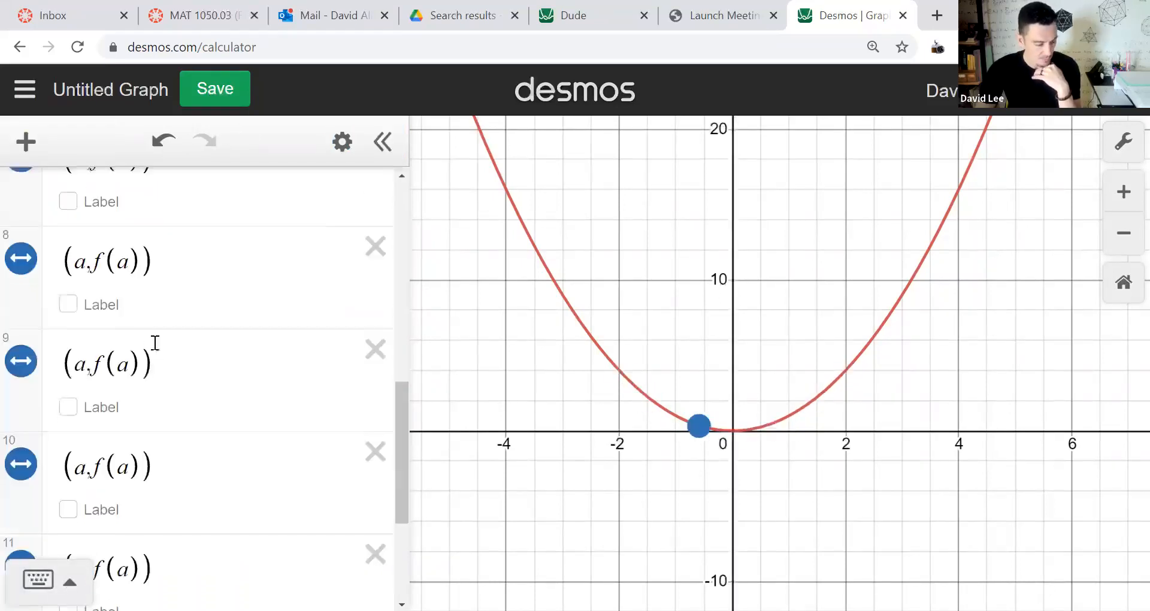
scroll(152, 347, down, 4)
click(21, 470)
click(166, 560)
click(165, 560)
click(165, 560)
click(165, 560)
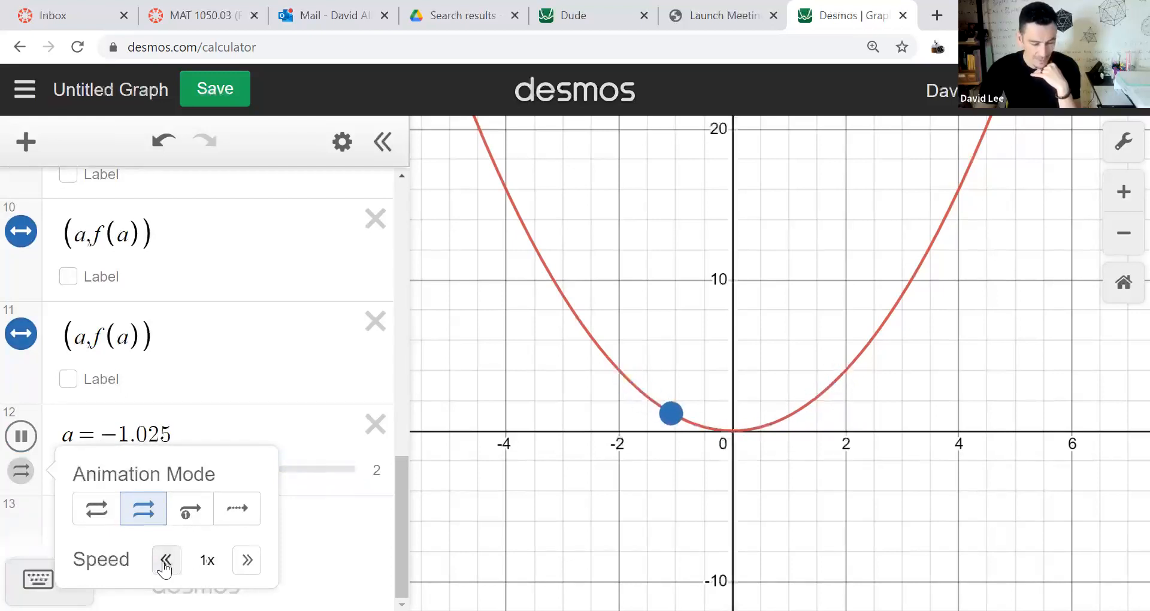
drag(736, 368, 739, 368)
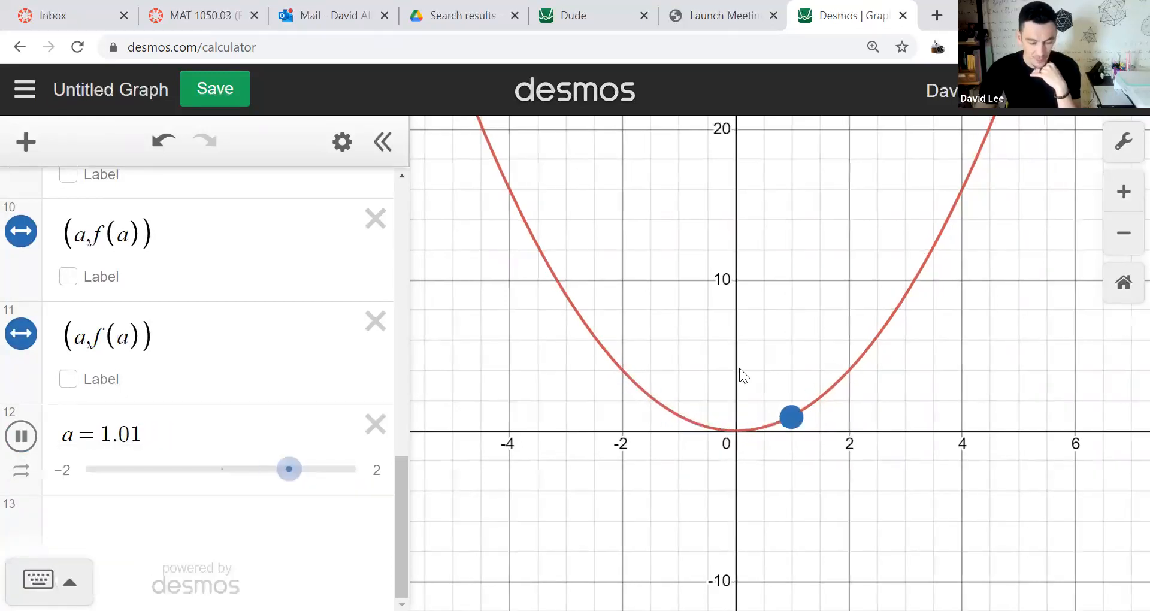
Delete duplicate point expressions until three copies of (a, f(a)) remain
scroll(128, 288, up, 6)
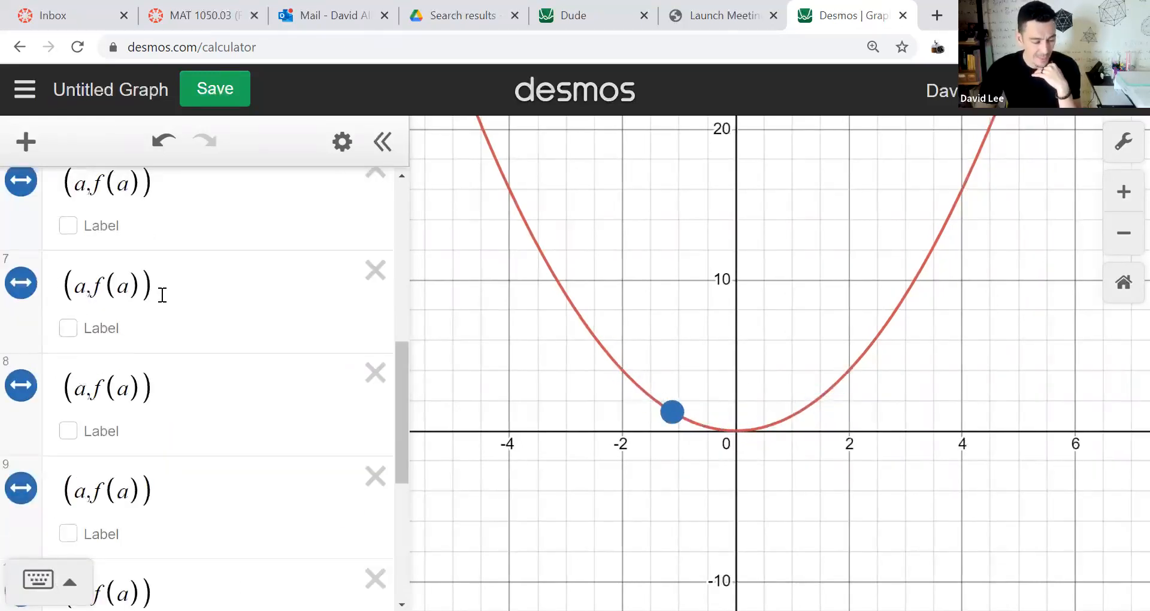
scroll(162, 300, up, 5)
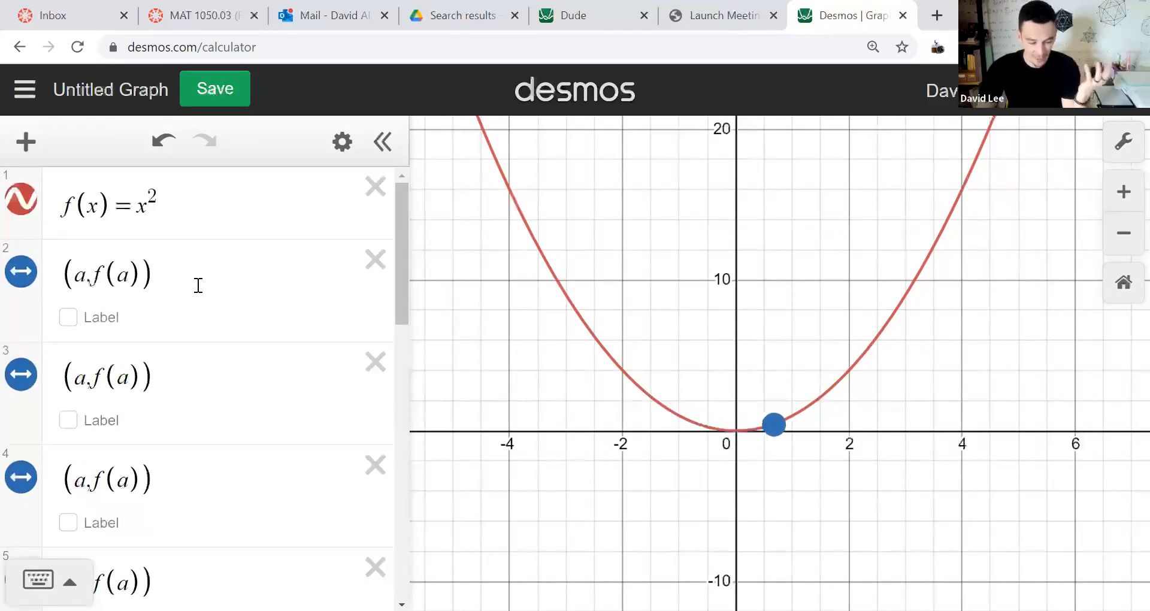
click(375, 260)
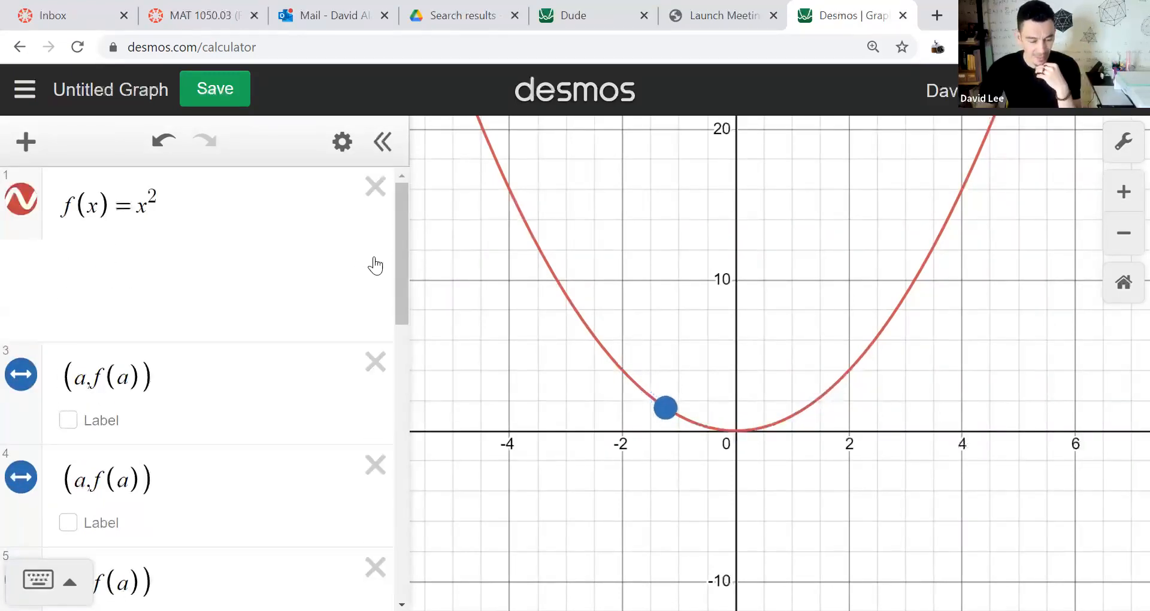
key(ctrl+z)
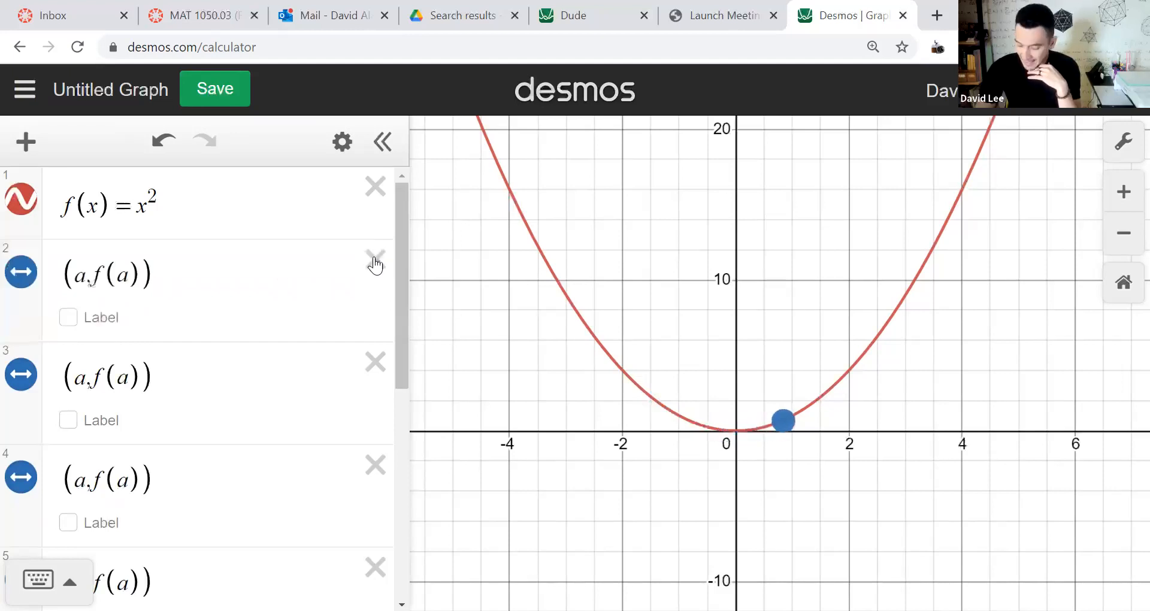
click(375, 261)
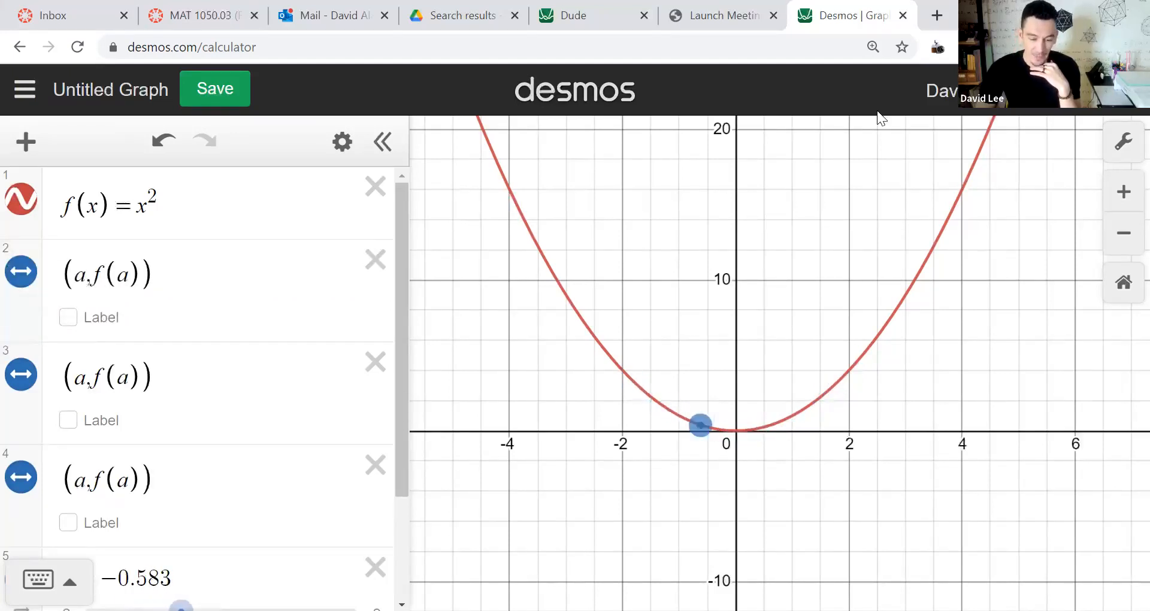
Hide the grid, the axis numbers and both the x-axis and y-axis on the graph
click(1124, 147)
click(797, 304)
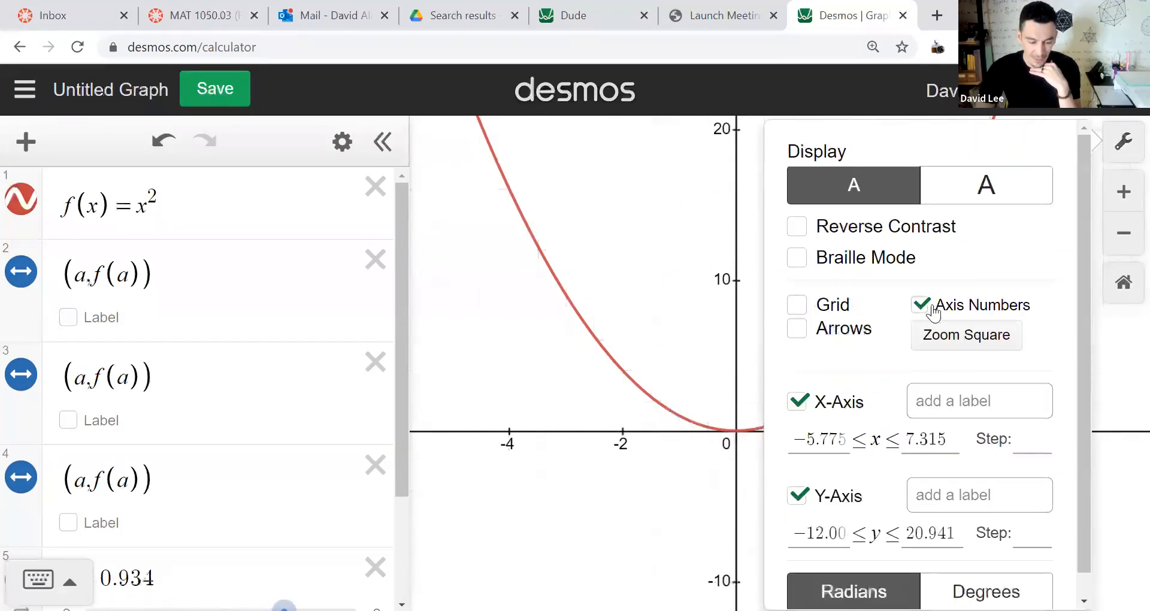
click(919, 305)
click(797, 401)
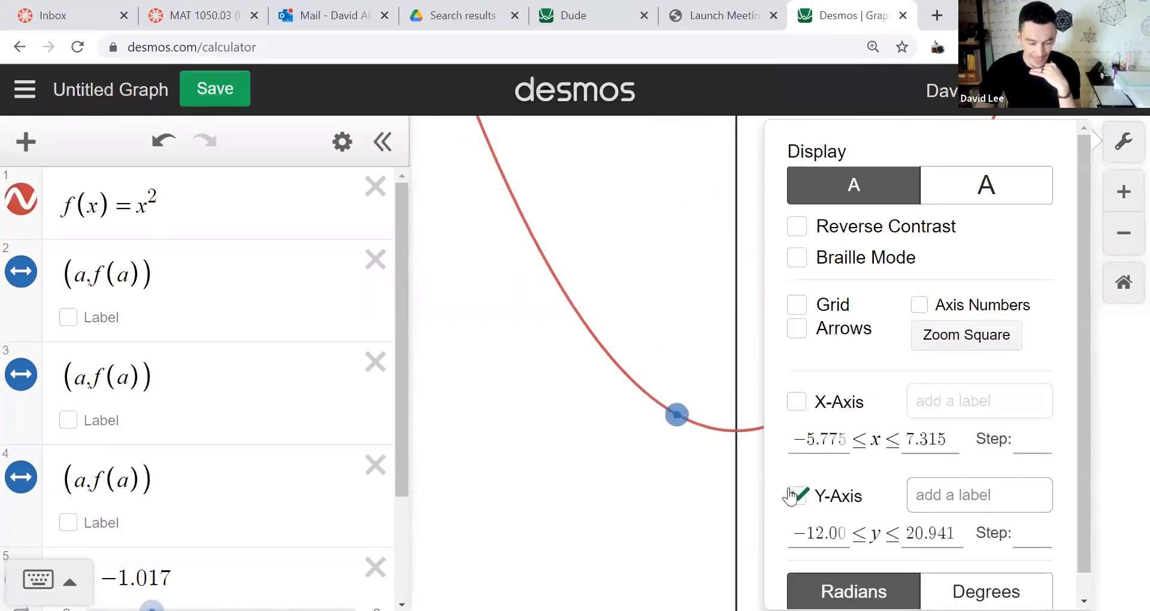
click(797, 495)
click(721, 285)
scroll(721, 284, down, 3)
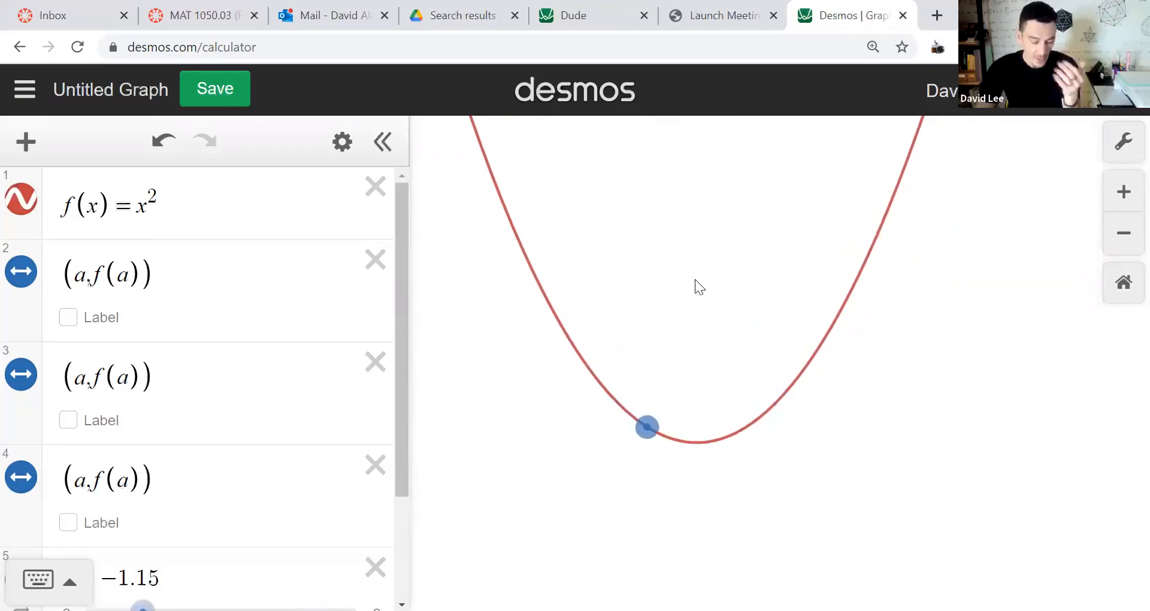
Show the grid, axis numbers, x-axis and y-axis on the graph again
click(1123, 142)
click(826, 310)
click(917, 306)
click(799, 420)
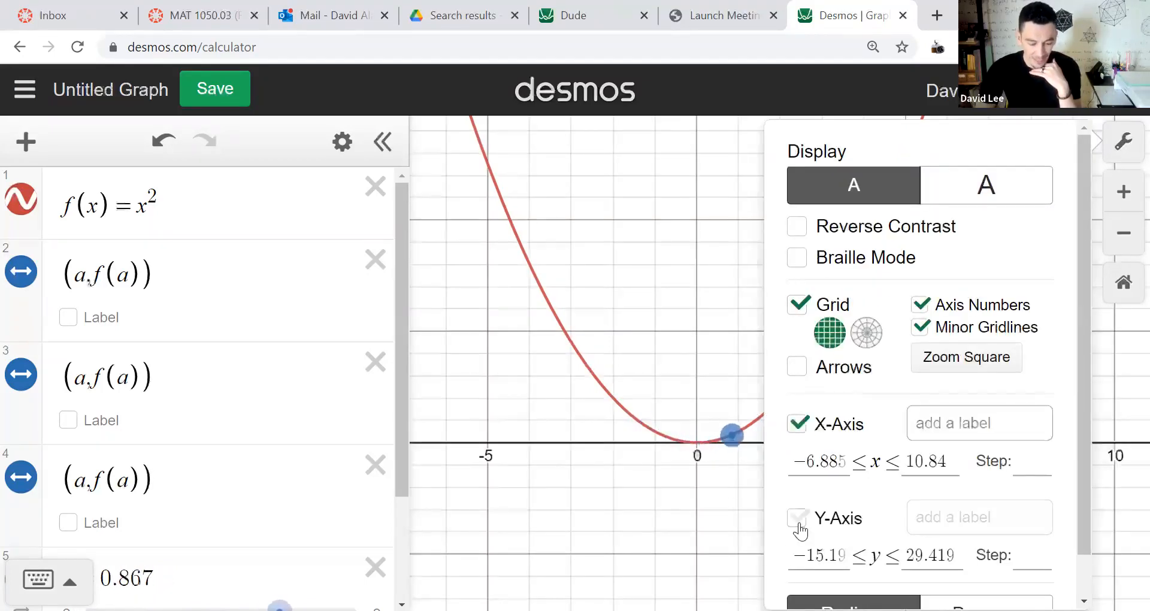
click(796, 517)
click(650, 309)
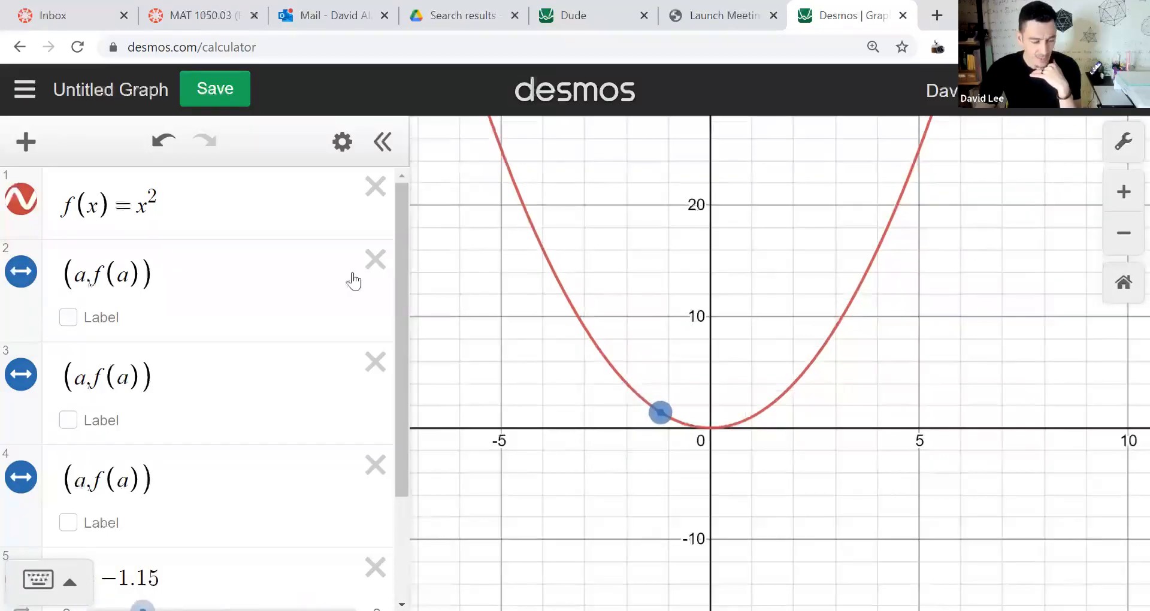
Delete the remaining points, slider a and the function f(x)=x^2 to empty the expression list
scroll(208, 288, down, 3)
click(375, 219)
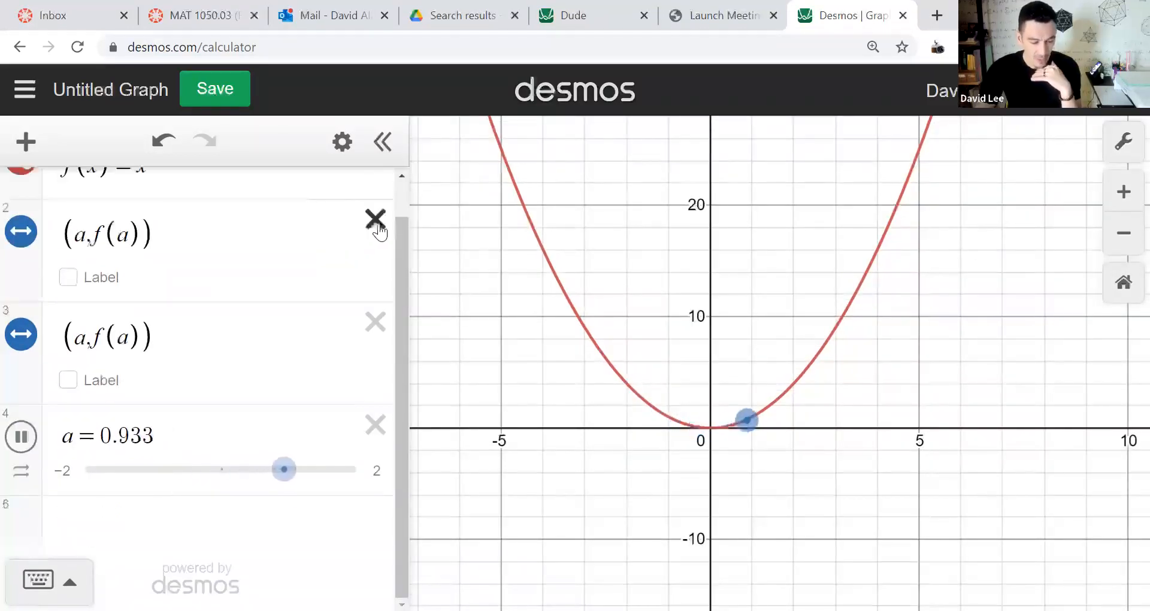
click(378, 223)
click(390, 186)
click(390, 187)
click(390, 186)
Graph the inequality y > 4 in the first expression row
click(238, 189)
text(y)
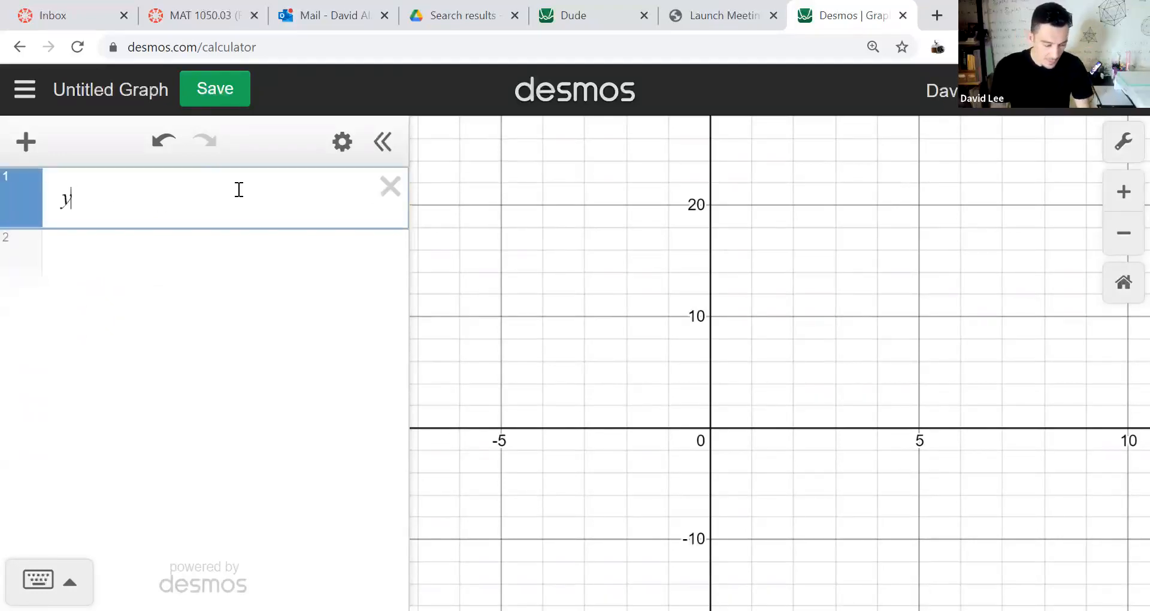
text(>4)
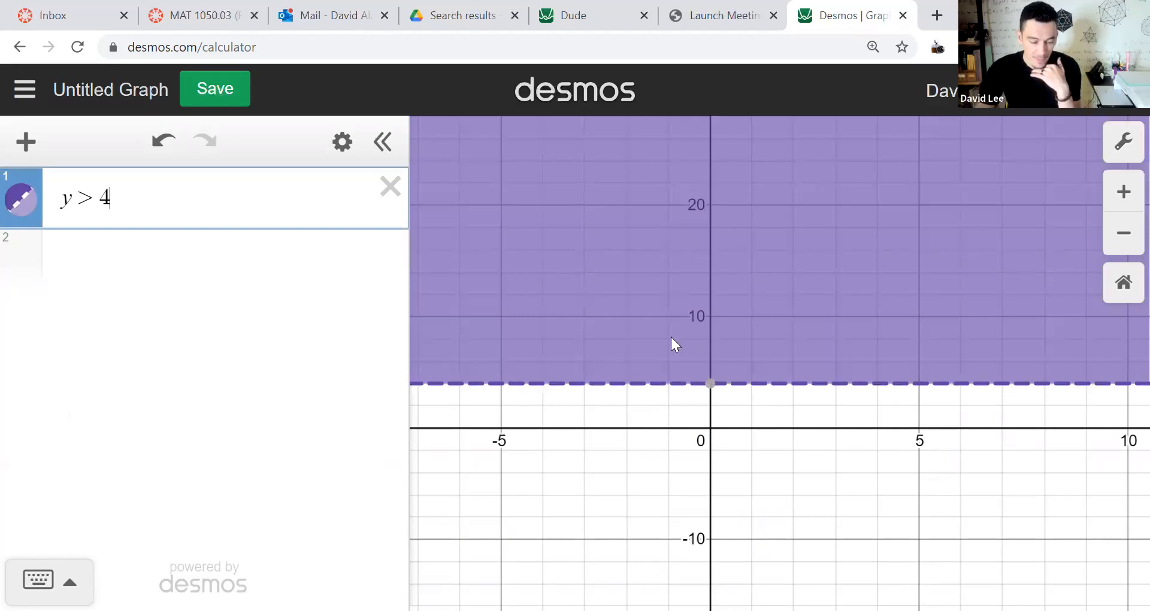
drag(635, 410, 676, 417)
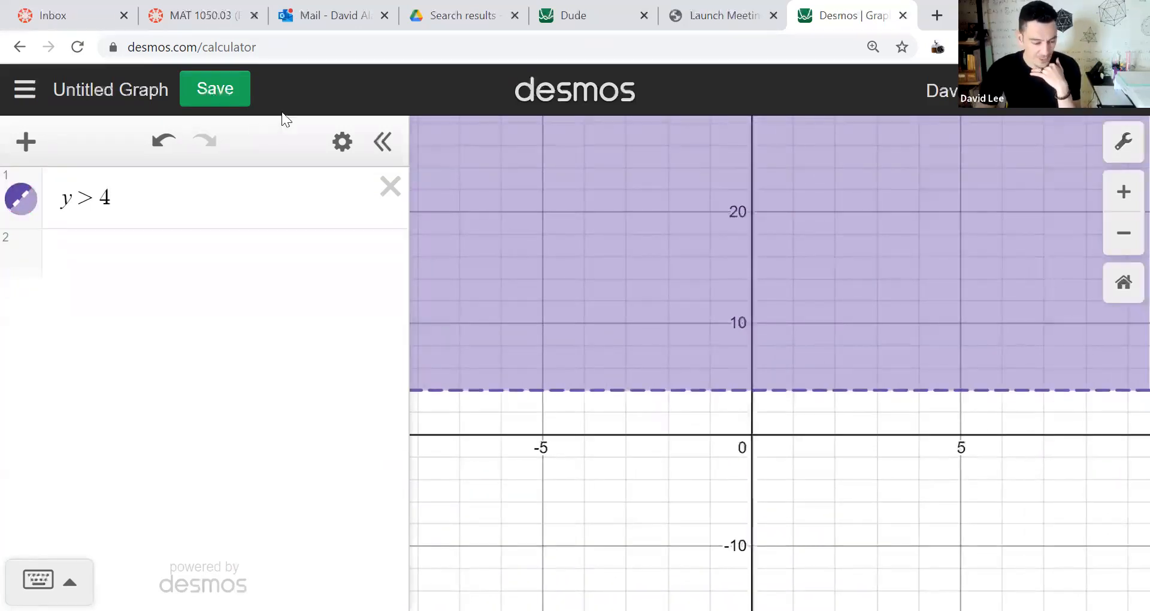
Change the colour of the y > 4 inequality to orange
click(340, 147)
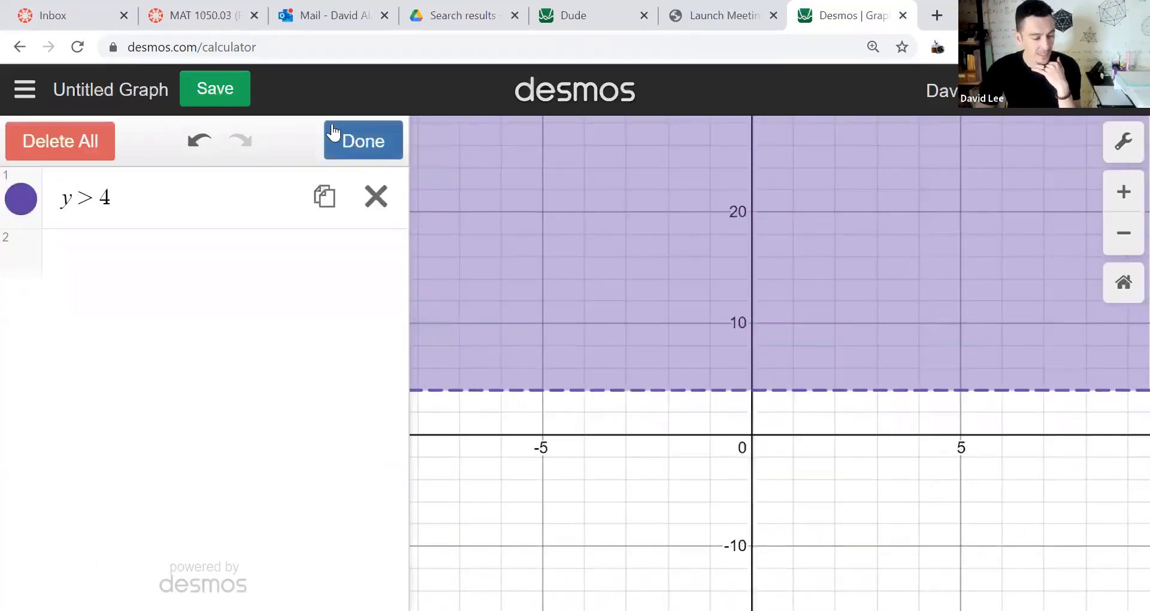
click(20, 199)
click(192, 313)
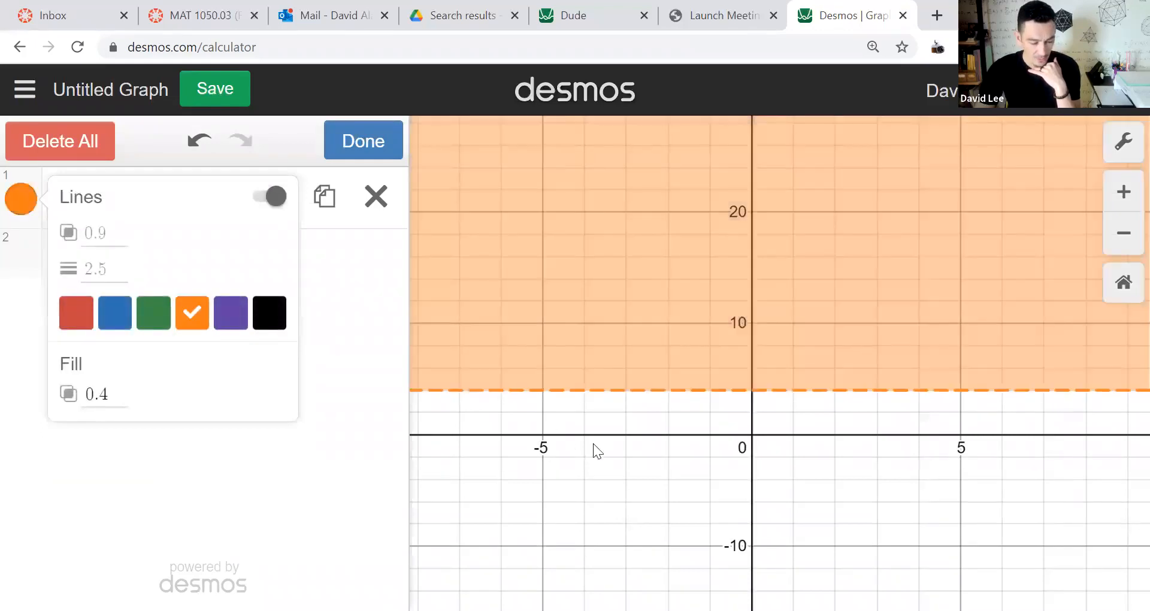
click(592, 443)
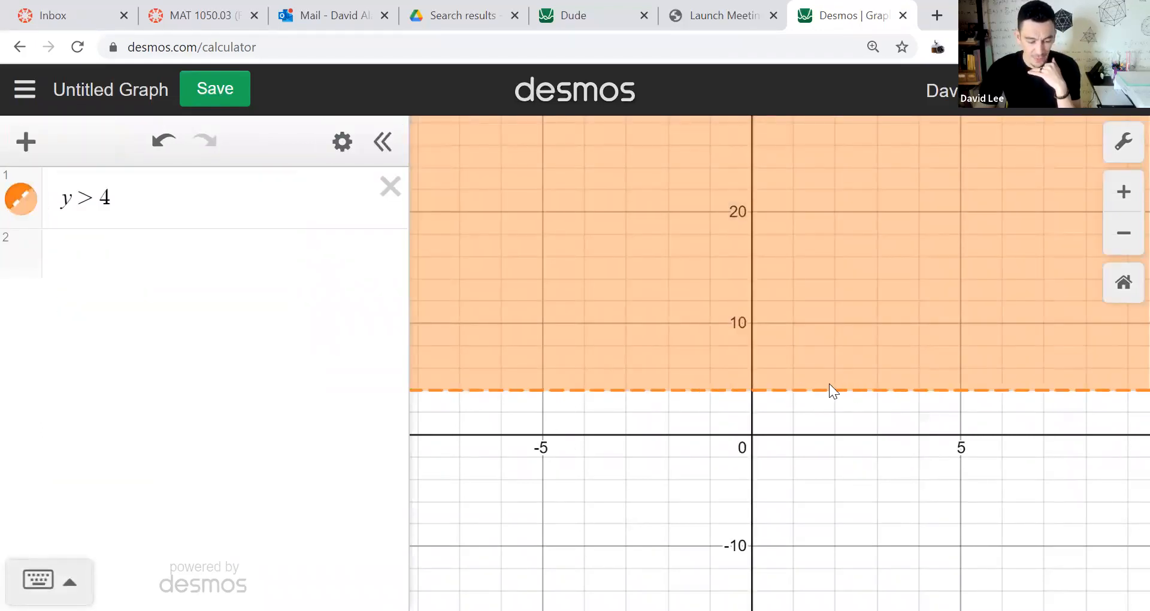
Change the inequality to y > -400
click(102, 197)
text(-4)
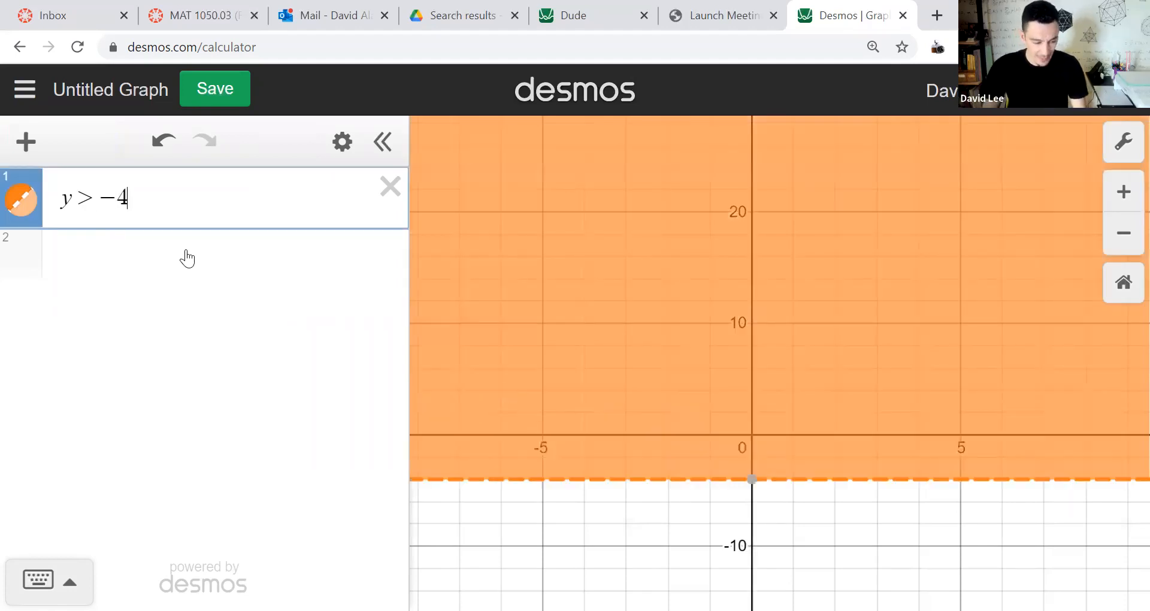
text(00)
key(Escape)
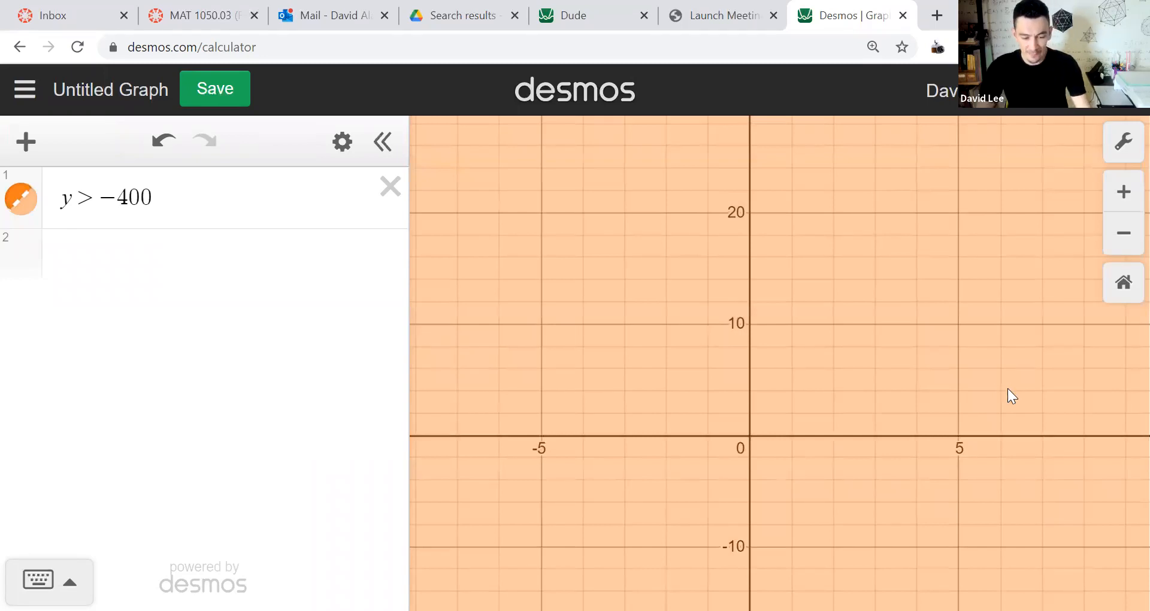
scroll(1011, 395, down, 3)
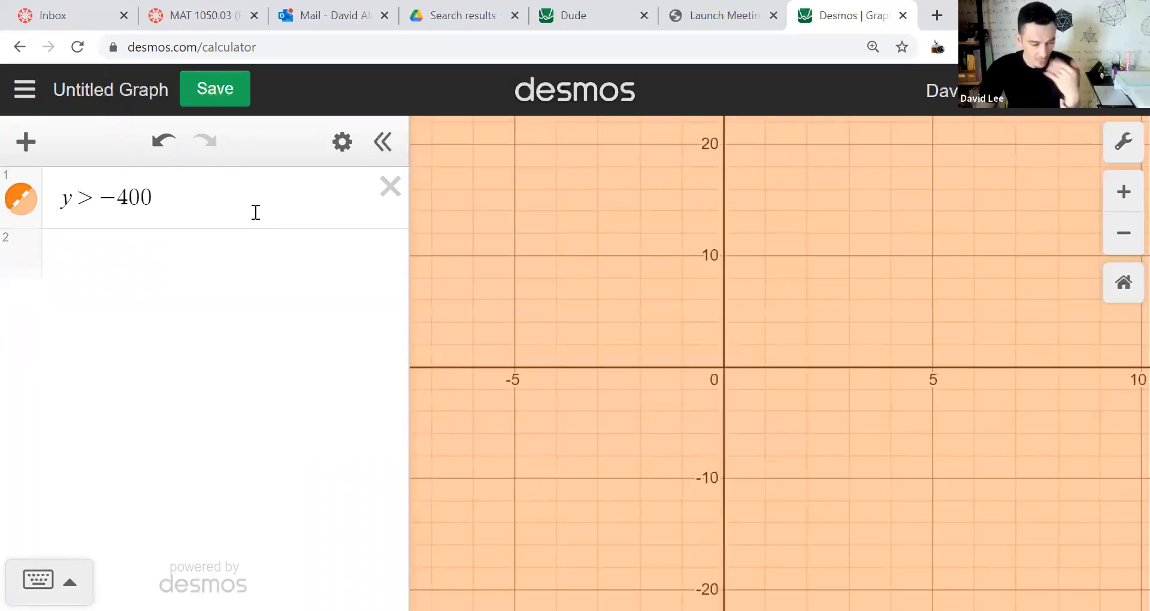
Delete the inequality and graph the circle equation x^2 + y^2 = 20 in its place
click(391, 189)
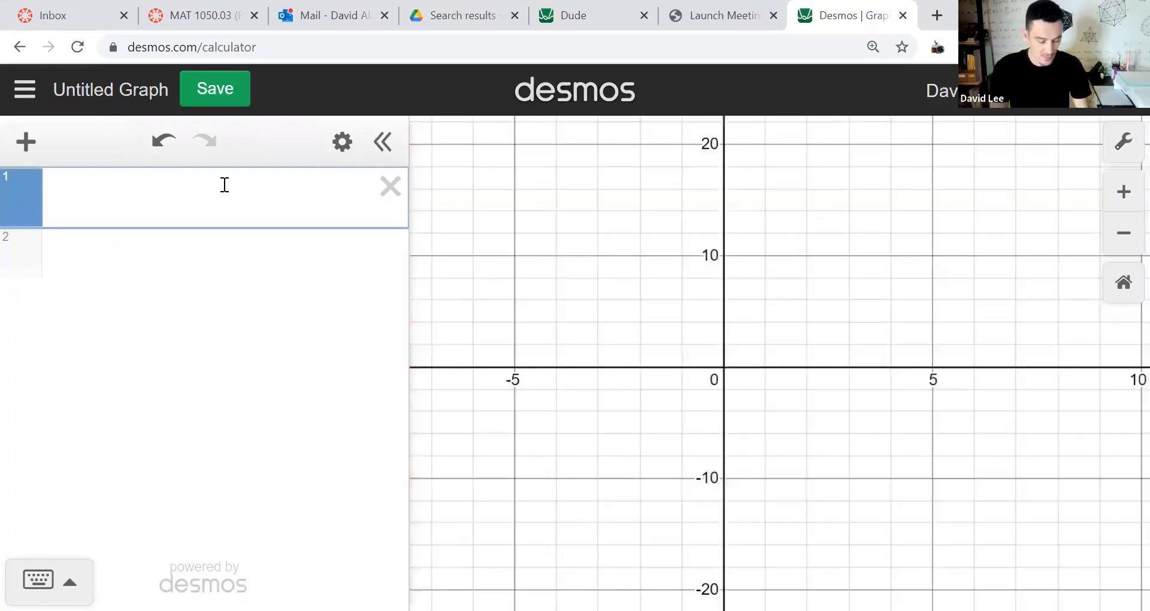
text(x^2)
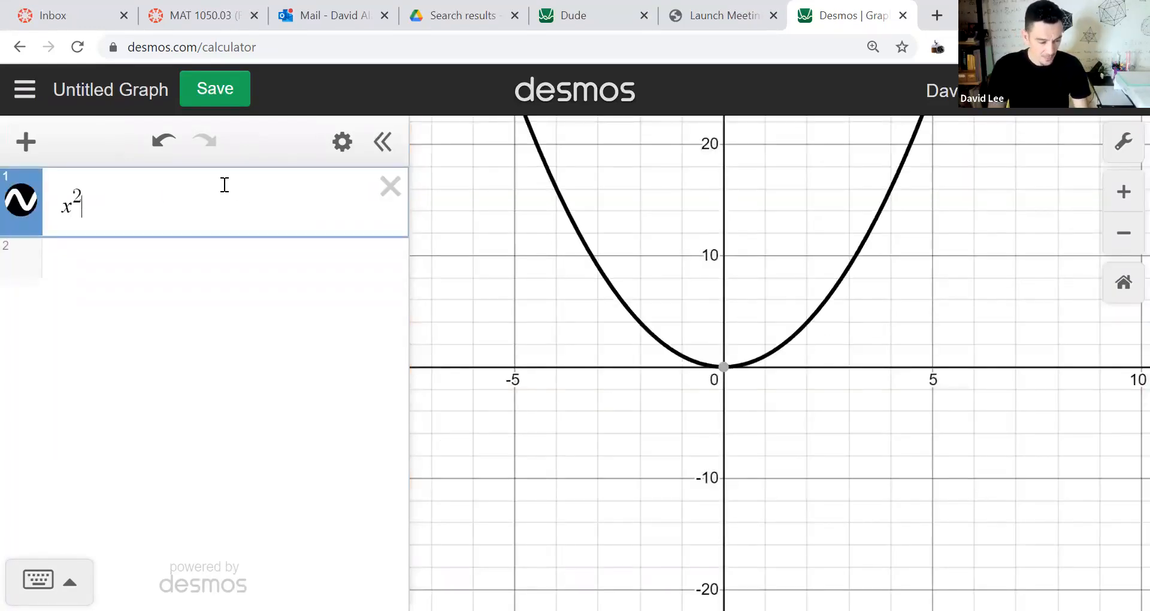
text(_y^2)
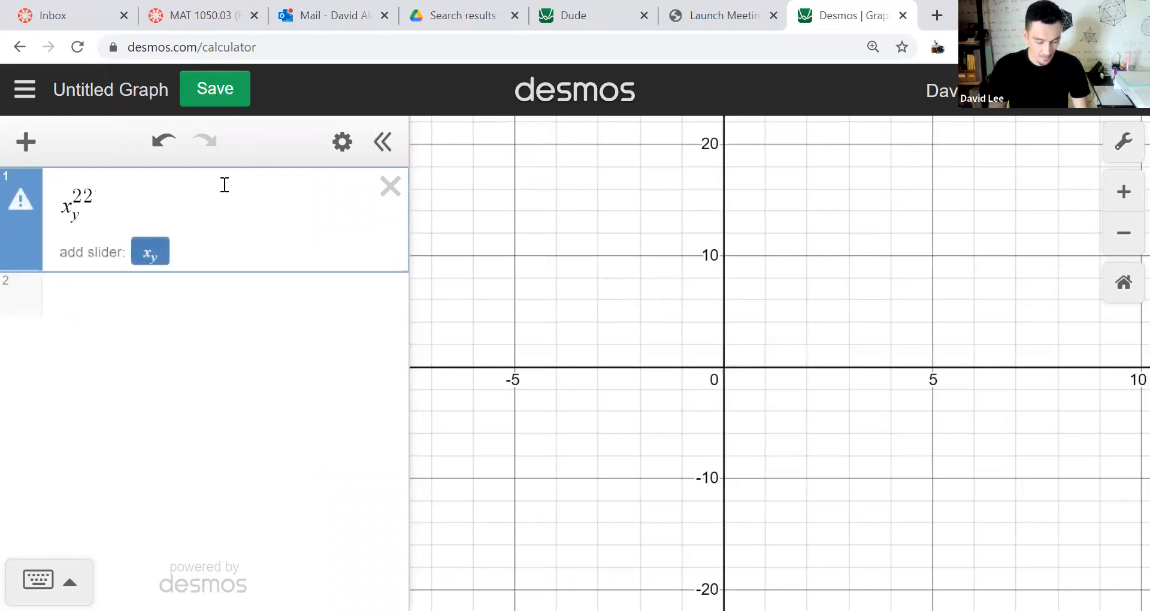
key(BackSpace)
key(BackSpace)
key(BackSpace)
key(BackSpace)
key(BackSpace)
text(^2)
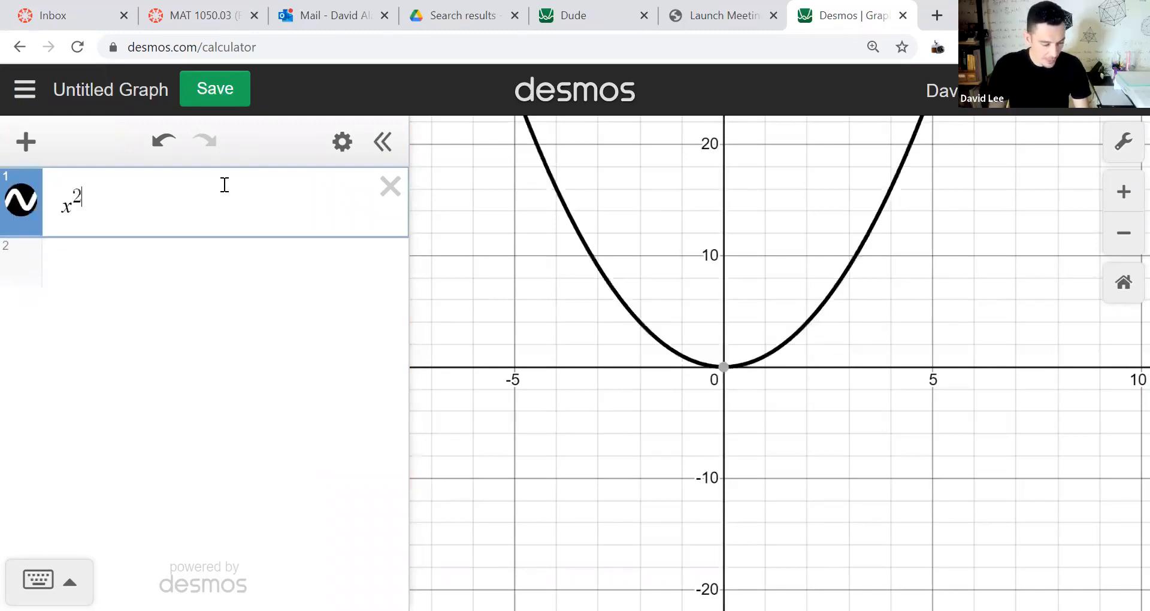
text(+)
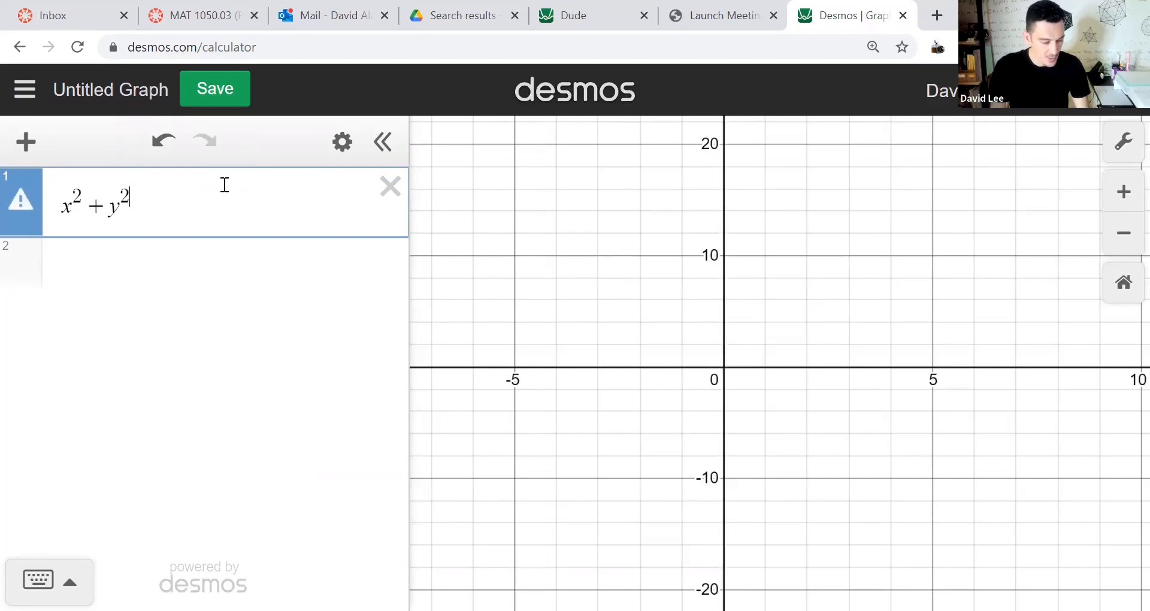
text(y^2=20)
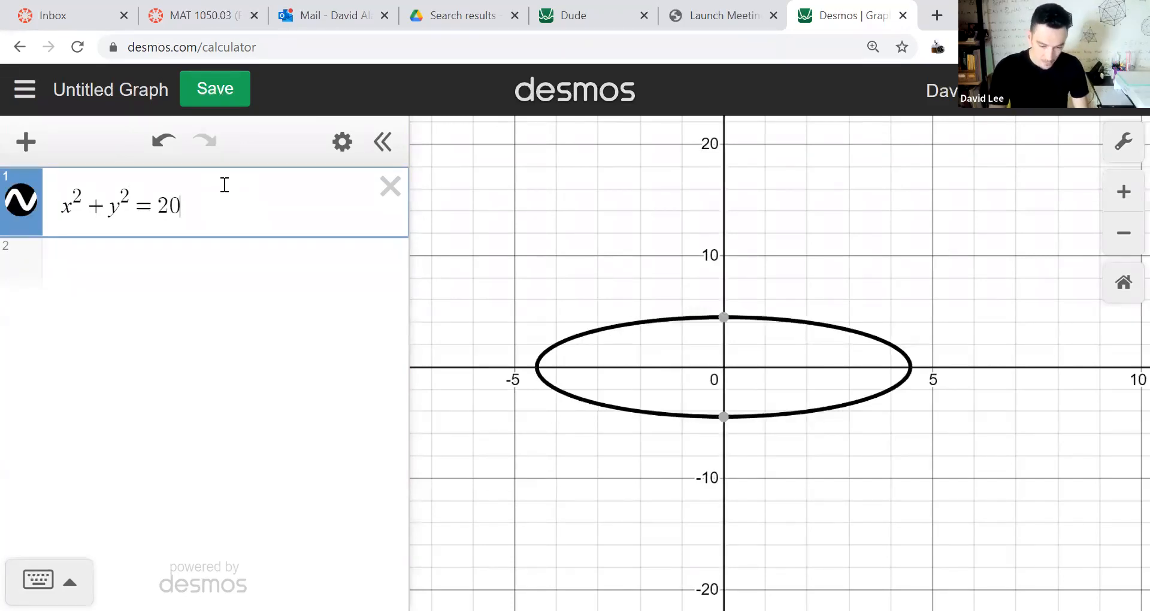
Reset the graph to its default view and change the circle's colour to purple
click(1123, 282)
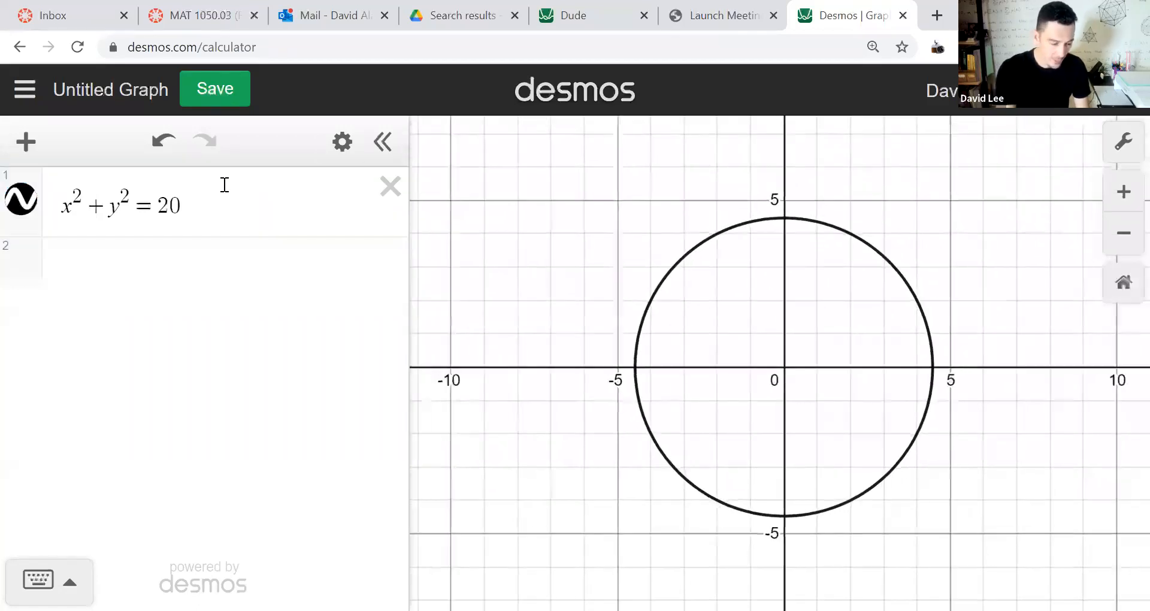
click(342, 141)
click(21, 199)
click(232, 313)
click(365, 141)
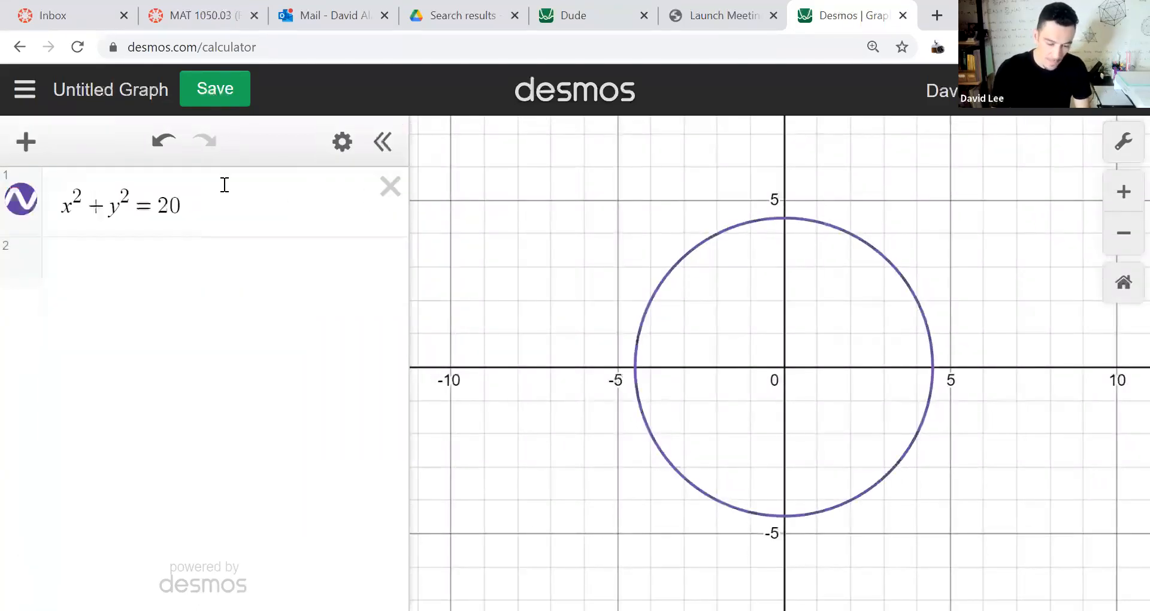
Add the domain restriction {x < 3} to the circle equation
scroll(826, 392, up, 2)
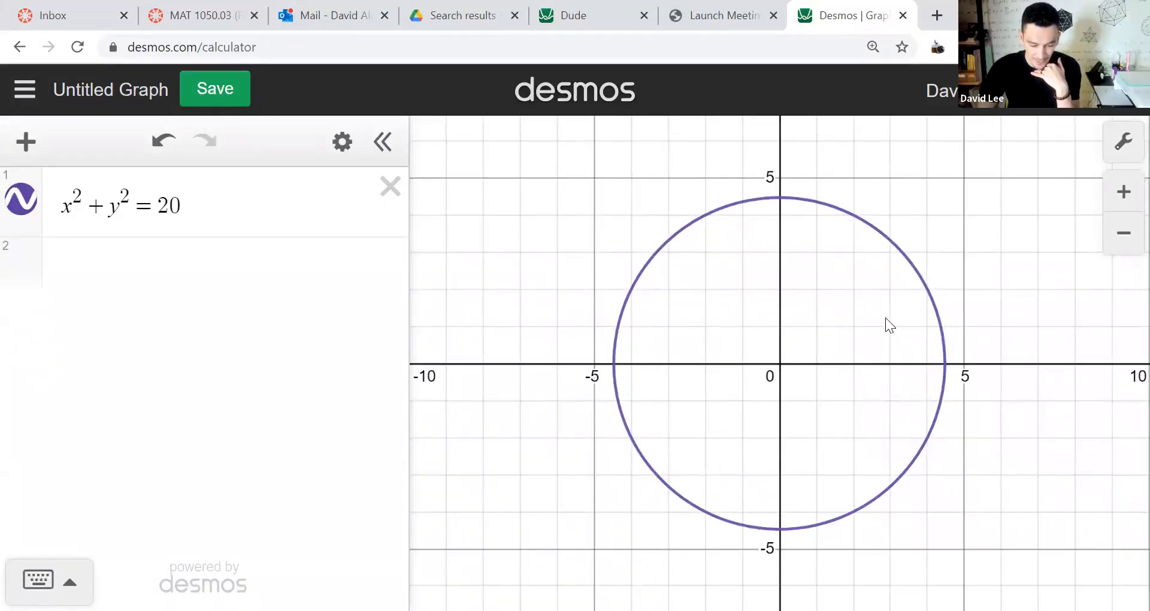
click(261, 183)
text({)
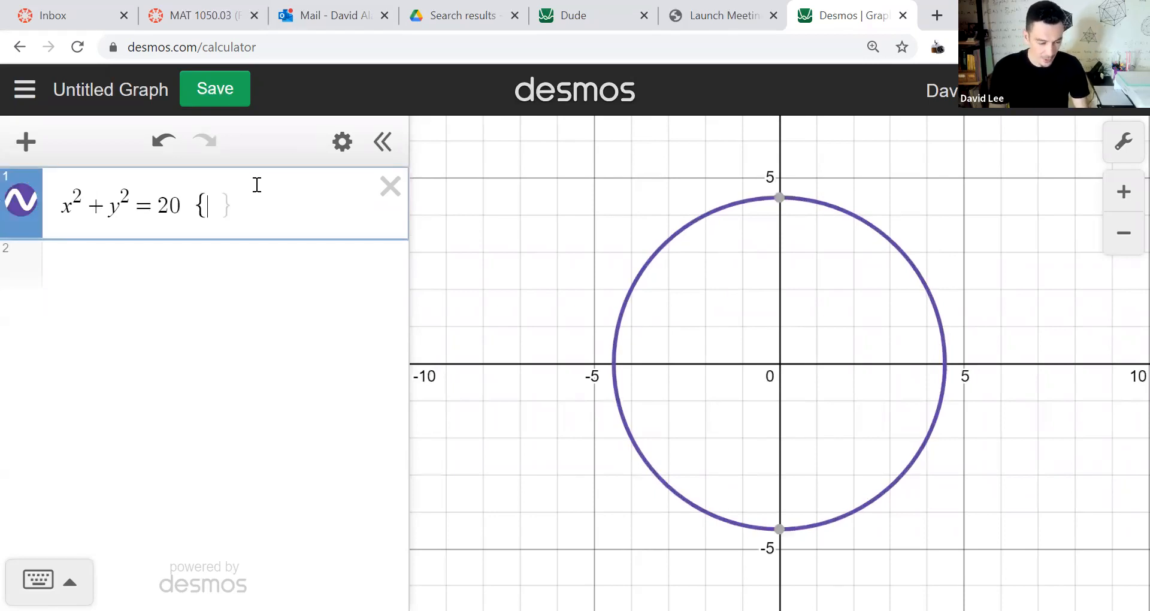
text(x<3)
key(Escape)
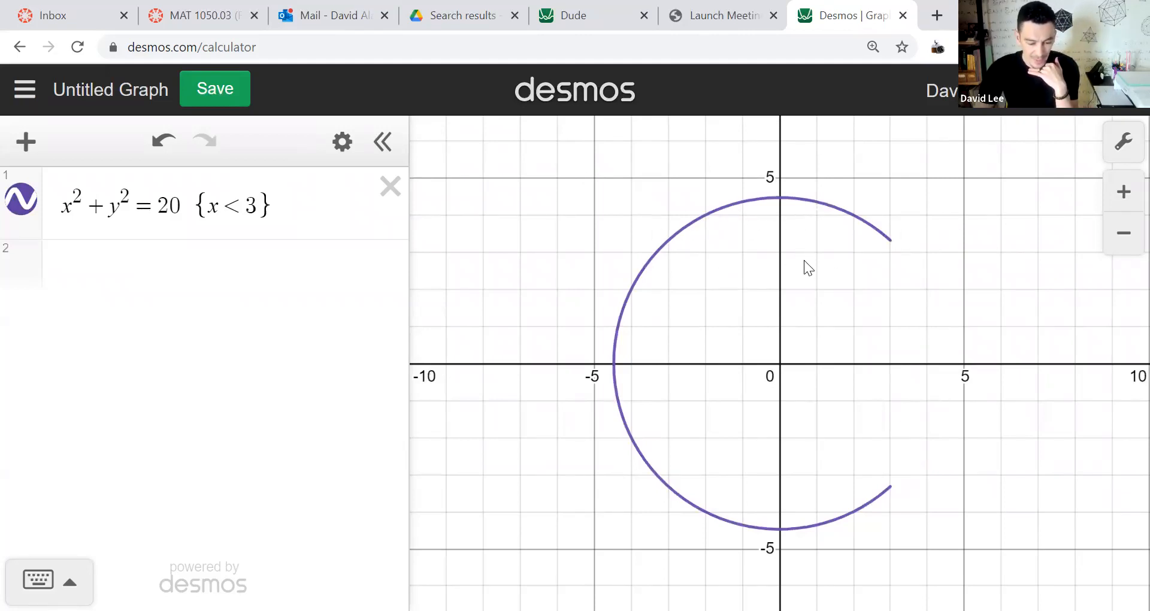
Add a second restriction {y < 3} to the circle equation and widen the expression list slightly
click(302, 216)
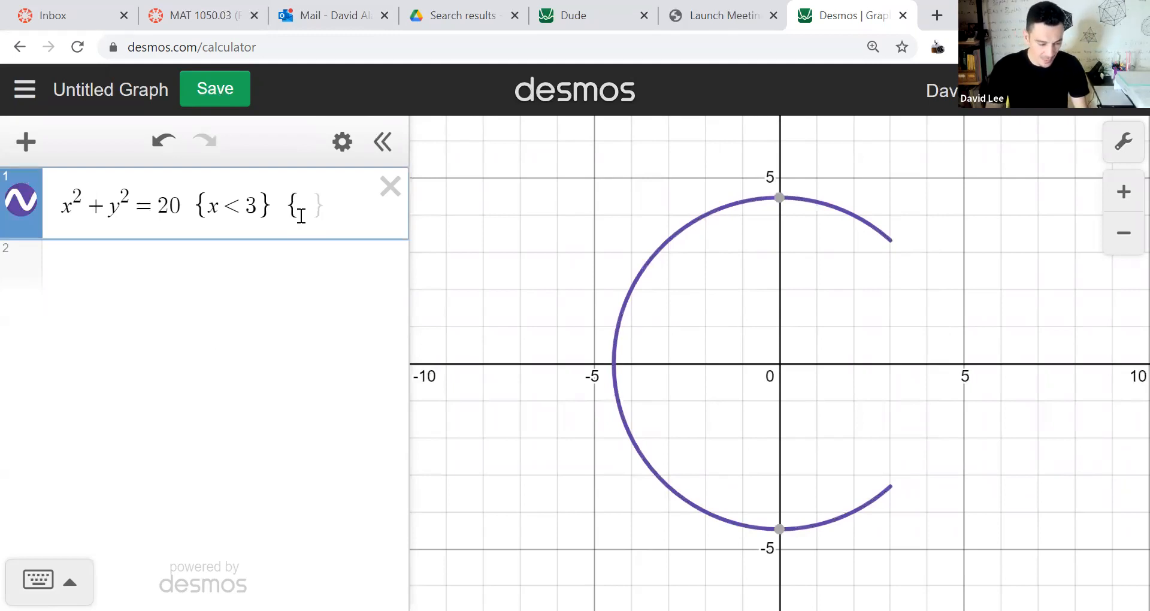
text({)
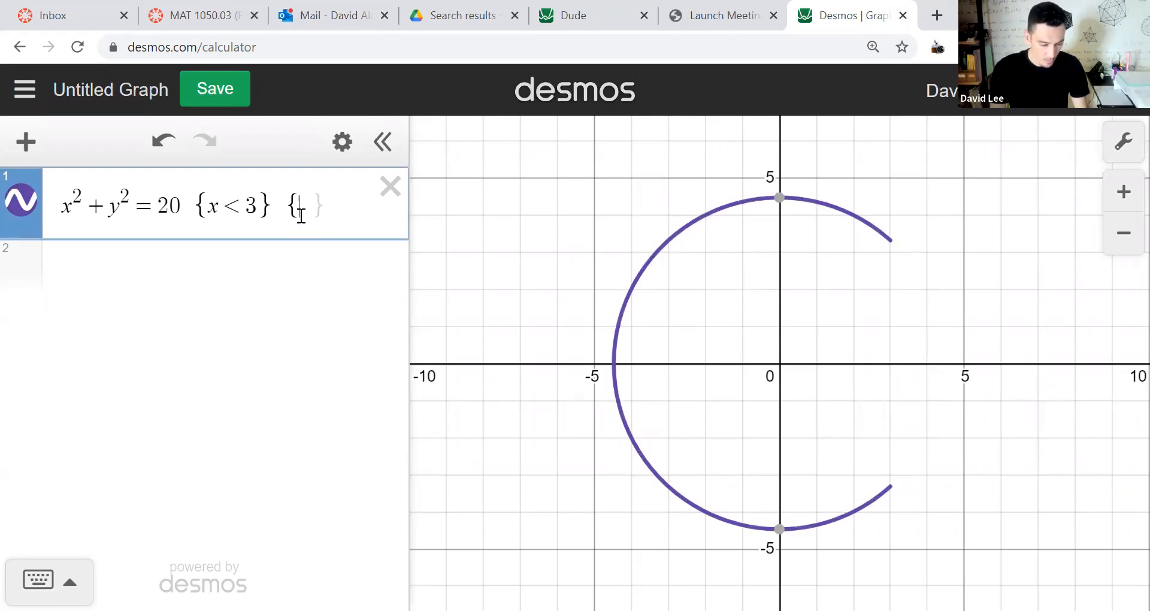
text(y<3)
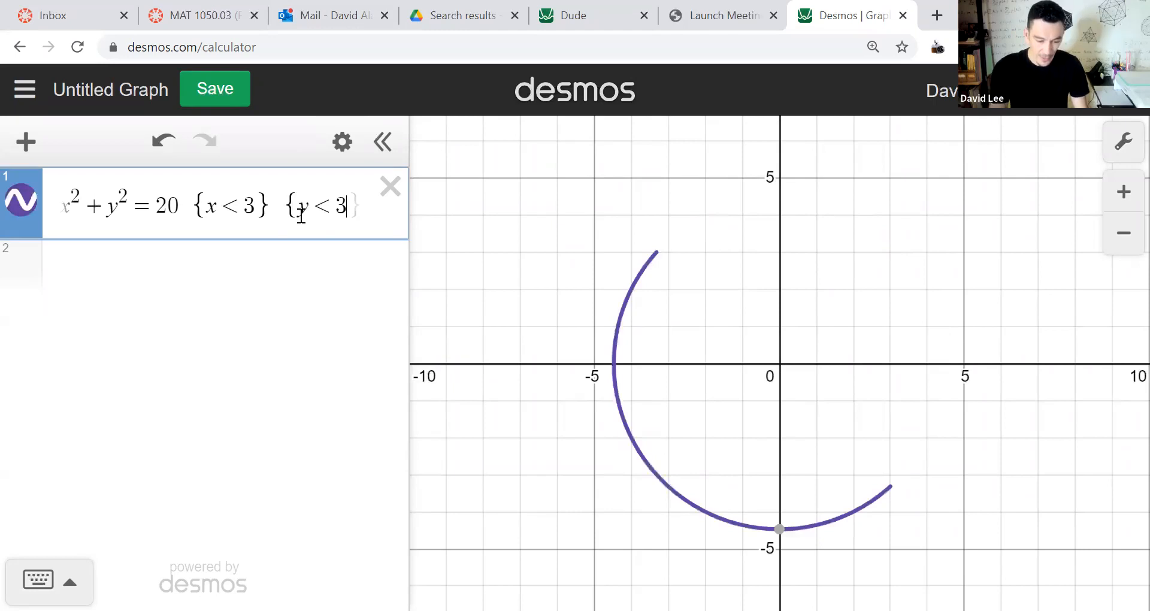
click(486, 167)
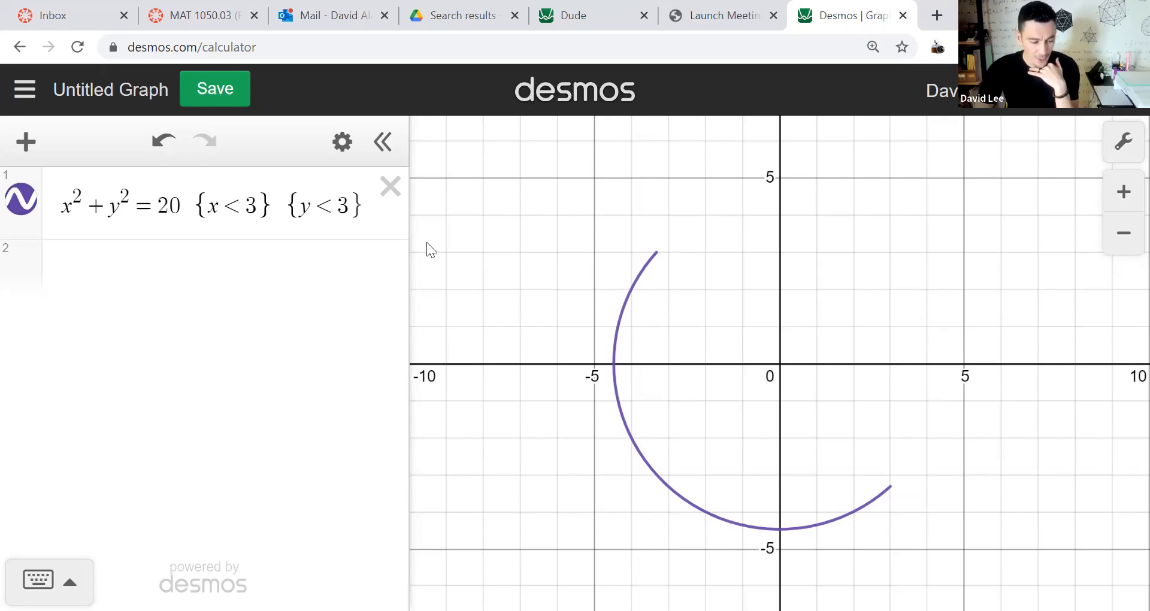
drag(477, 251, 481, 251)
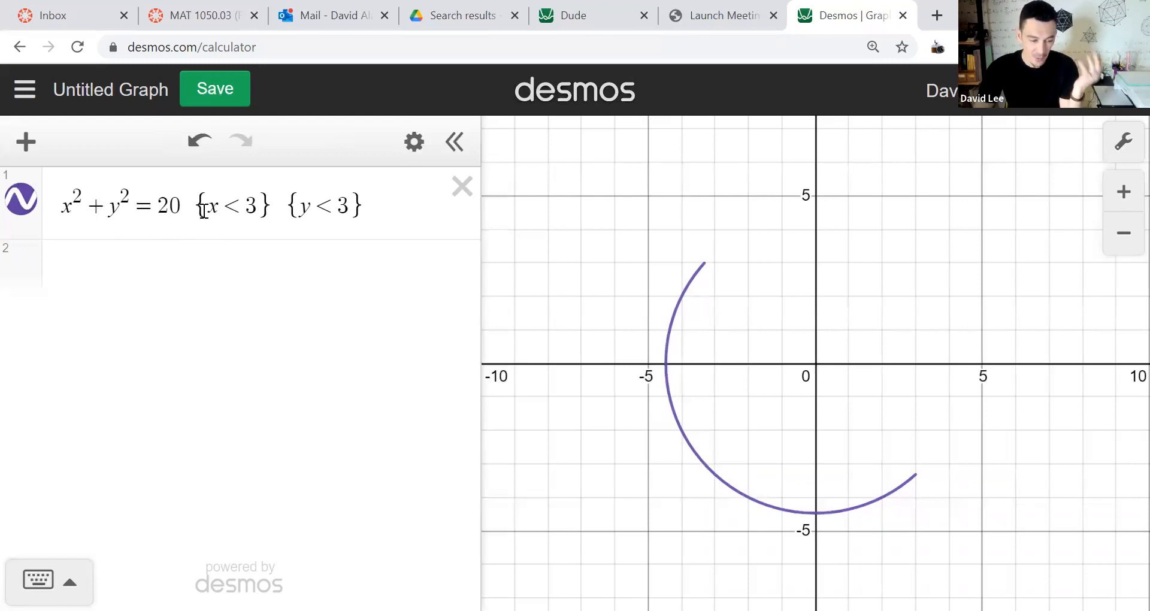
Replace both restrictions on the circle equation with the single restriction {-2 < x < 2}
key(BackSpace)
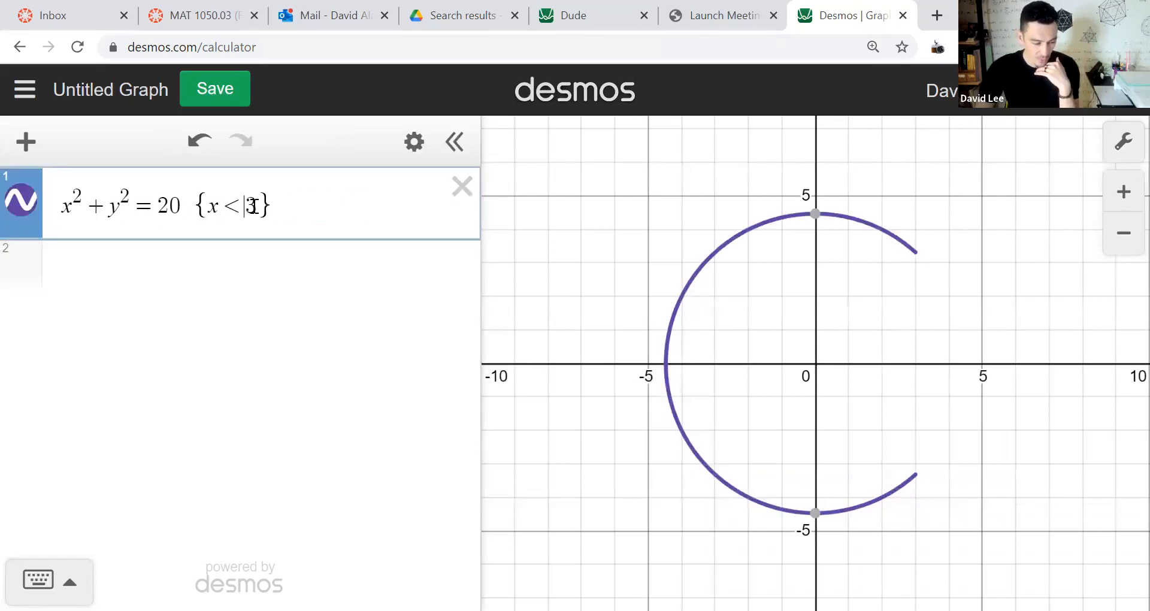
key(BackSpace)
key(BackSpace)
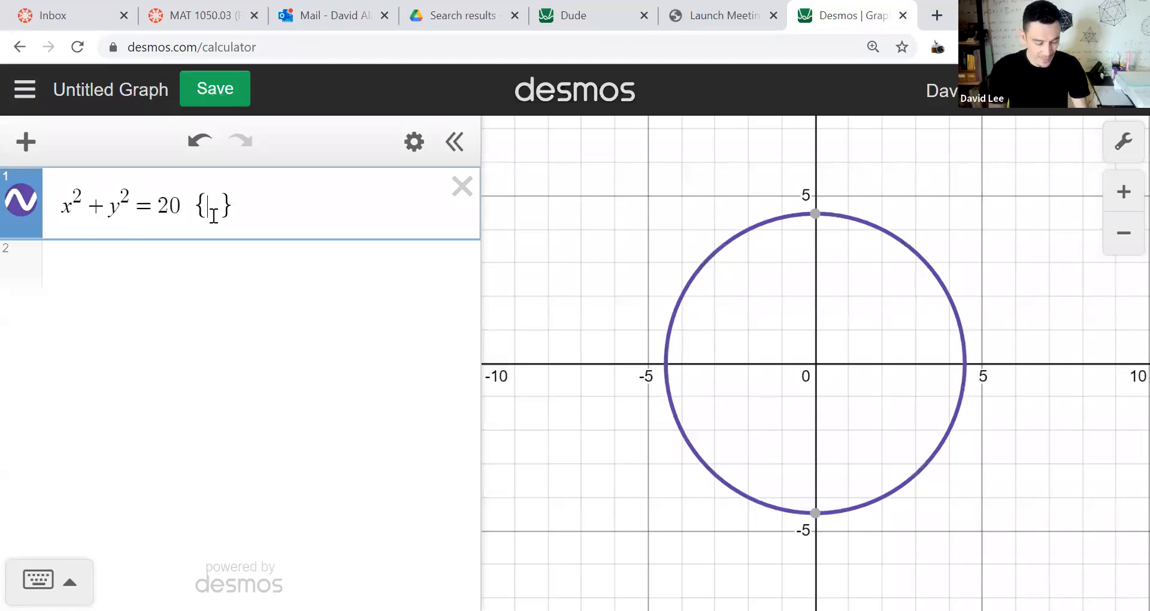
text(-2)
text(2<x<)
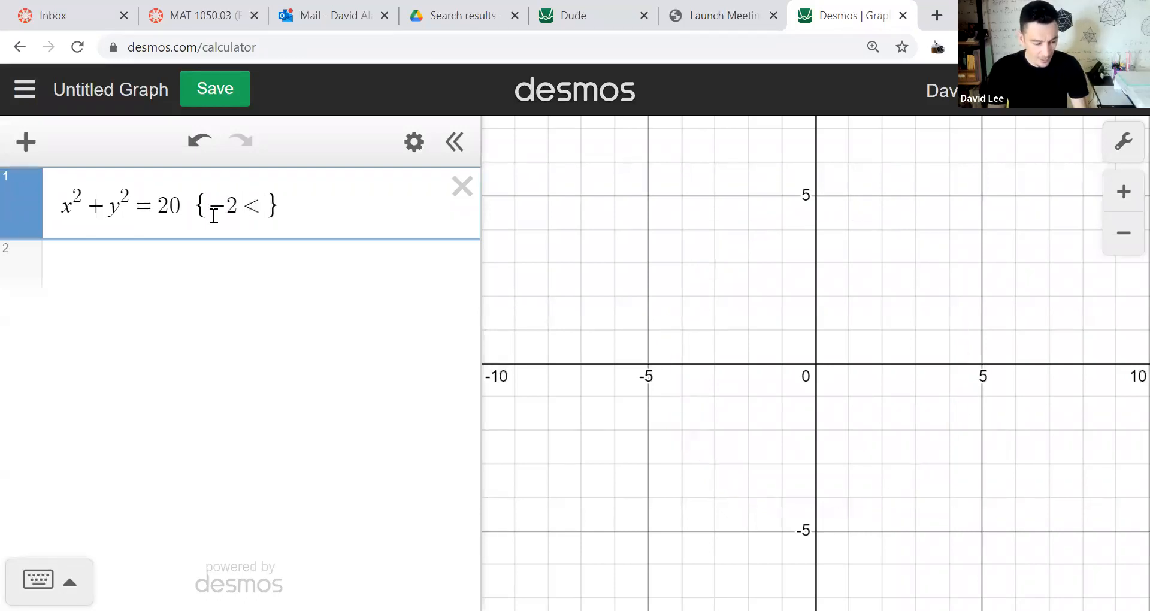
text(2)
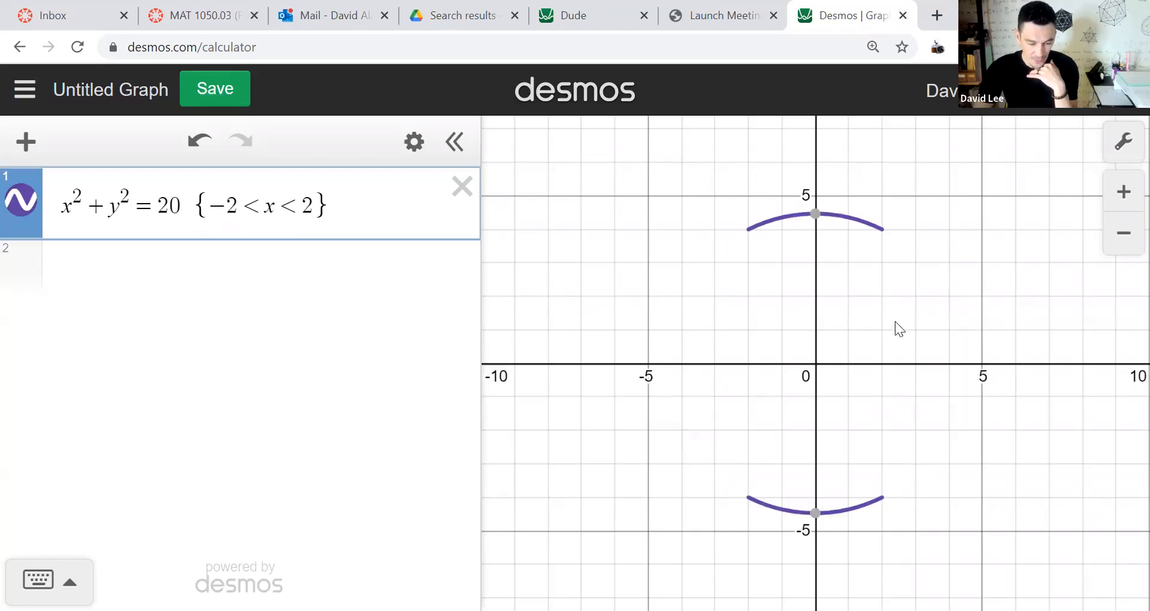
Remove the restriction from the circle equation, and clear the whole expression
drag(351, 218, 223, 192)
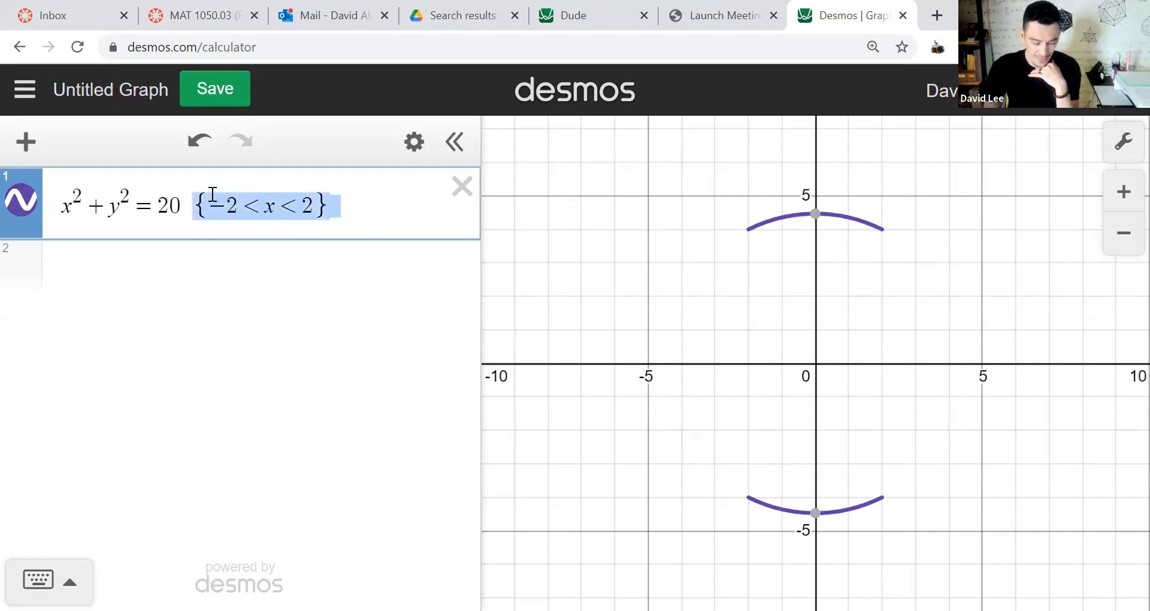
key(BackSpace)
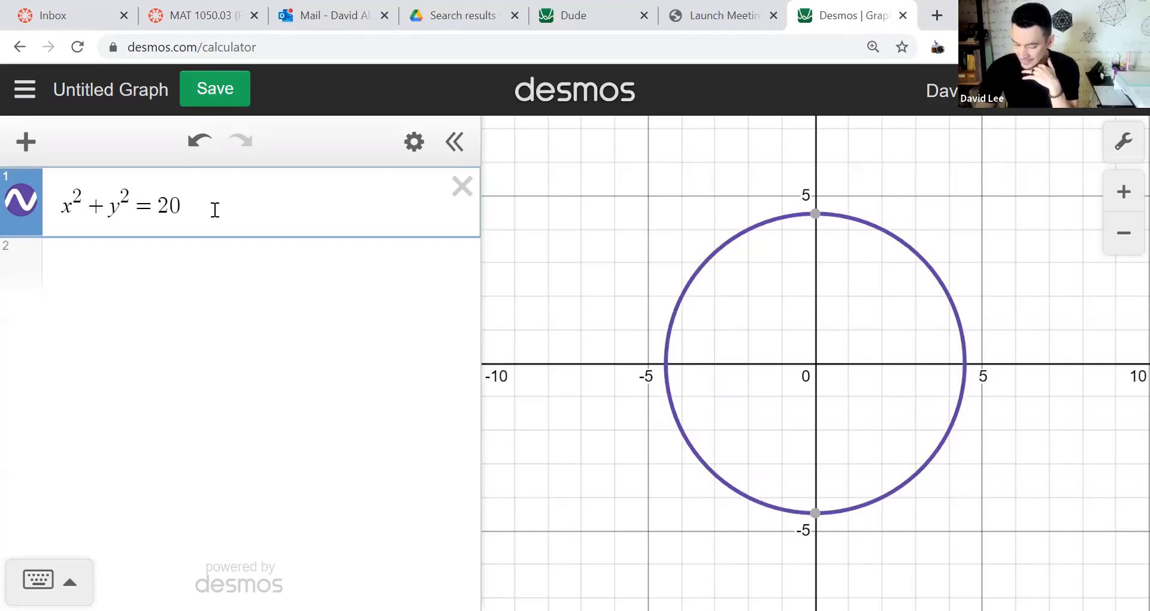
key(ctrl+a)
key(BackSpace)
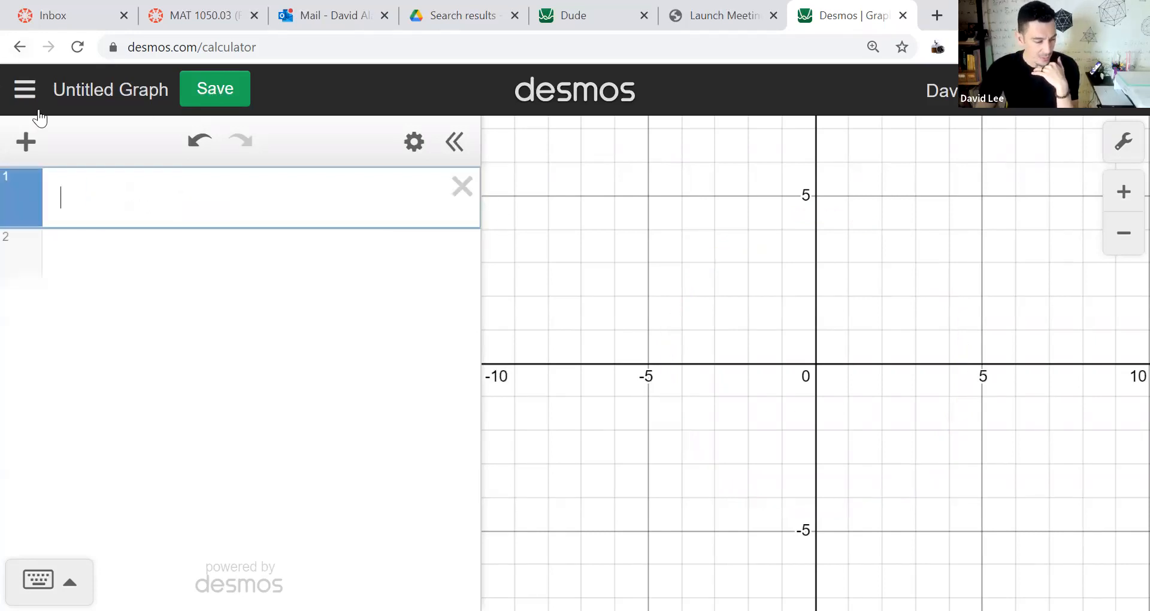
Insert the red car image sXKR4s64_a.zE0x4UaH7E from the Downloads folder into the graph
click(24, 143)
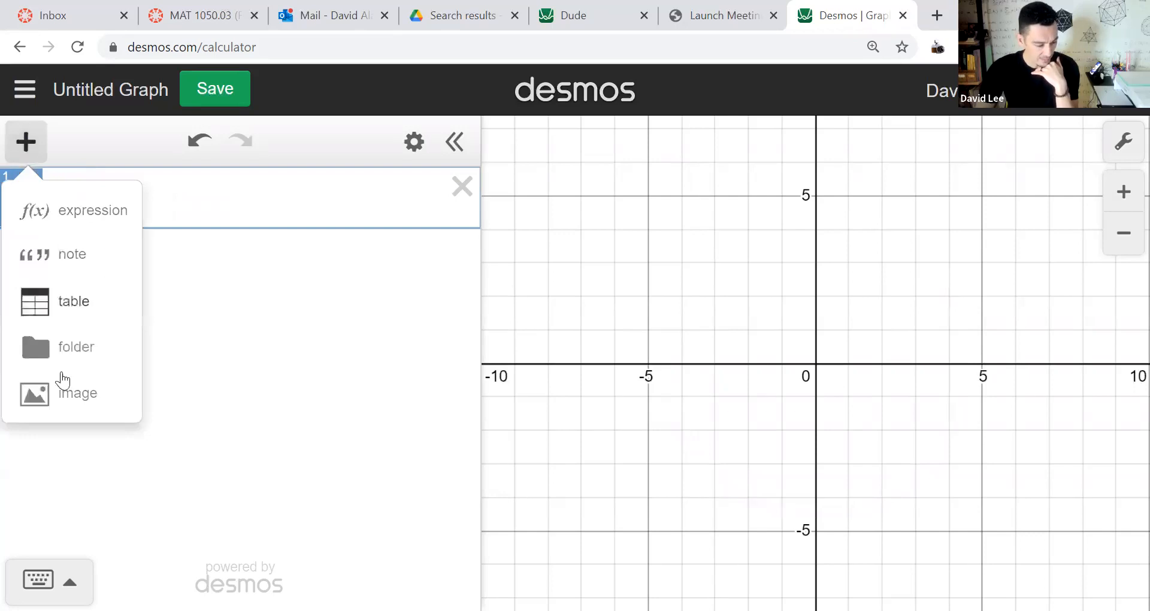
click(69, 389)
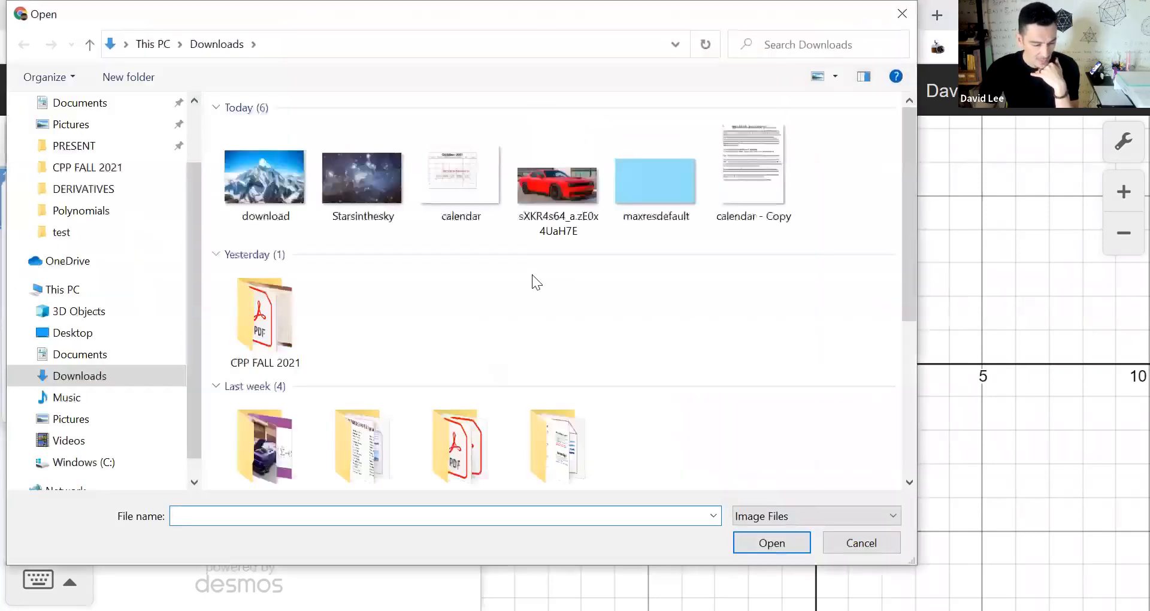
click(557, 201)
double_click(557, 200)
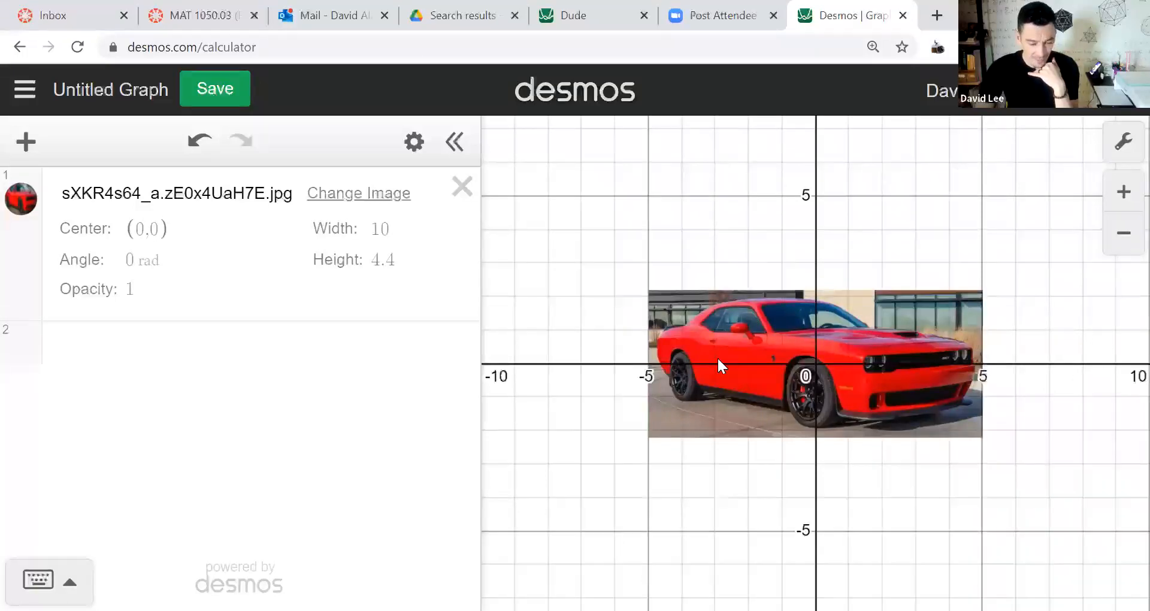
Define the function g(x) = -x^2 in a new expression below the car image
scroll(827, 236, down, 3)
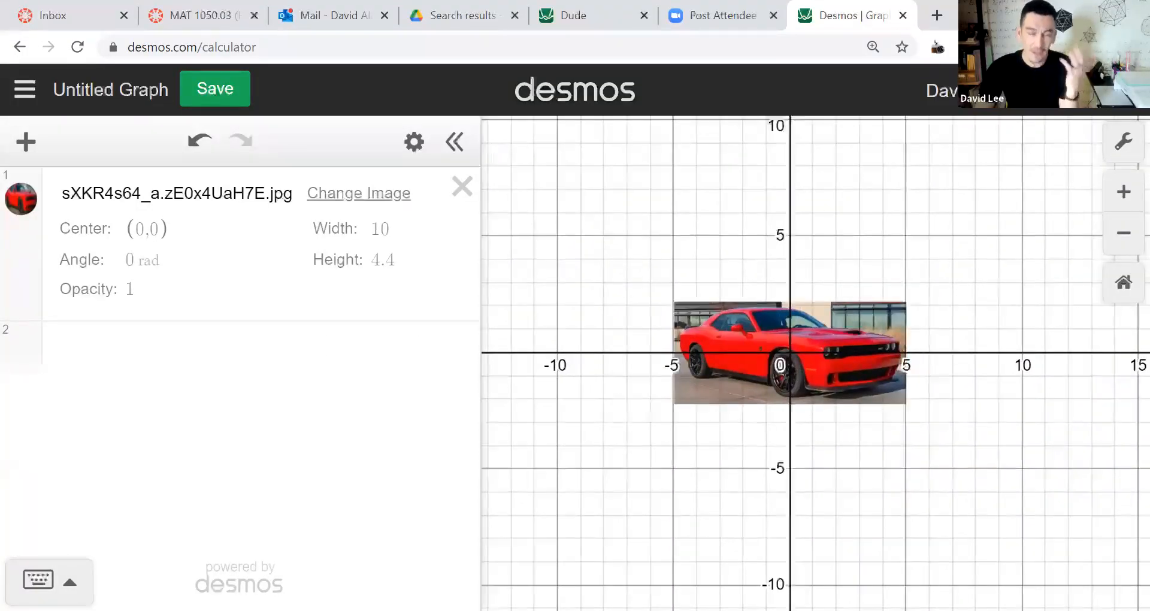
click(211, 340)
text(g(x)
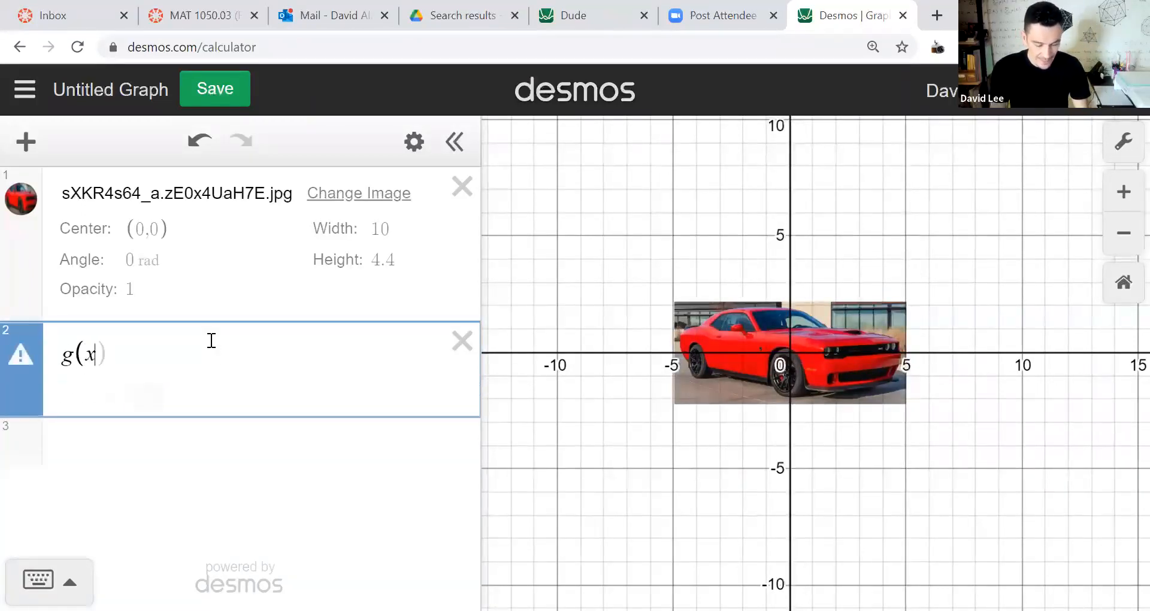
text()=x^2)
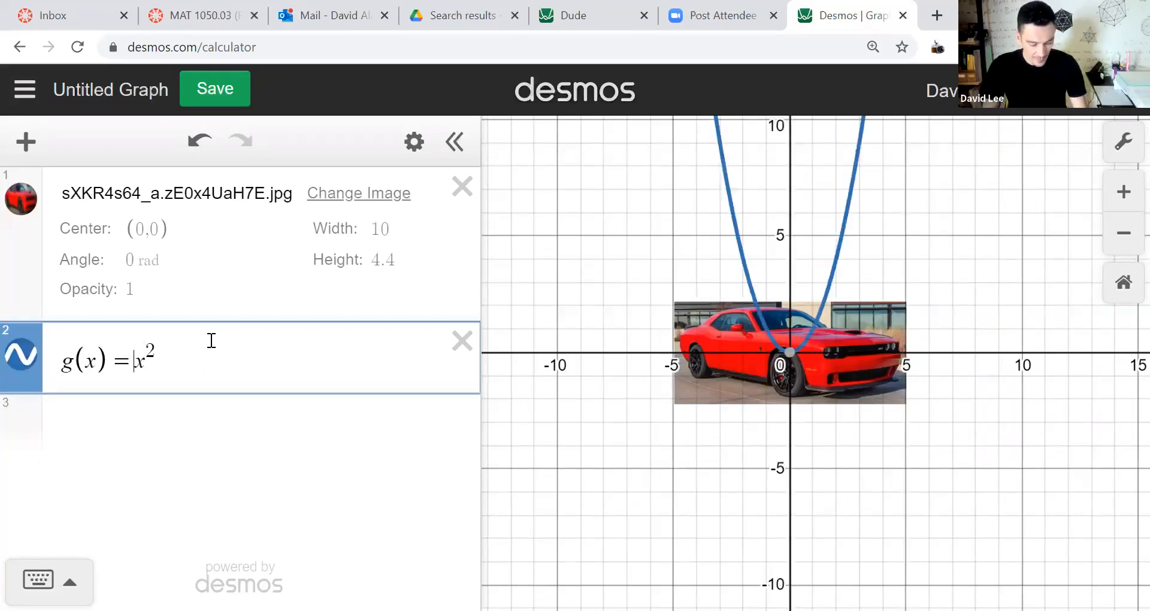
text(-)
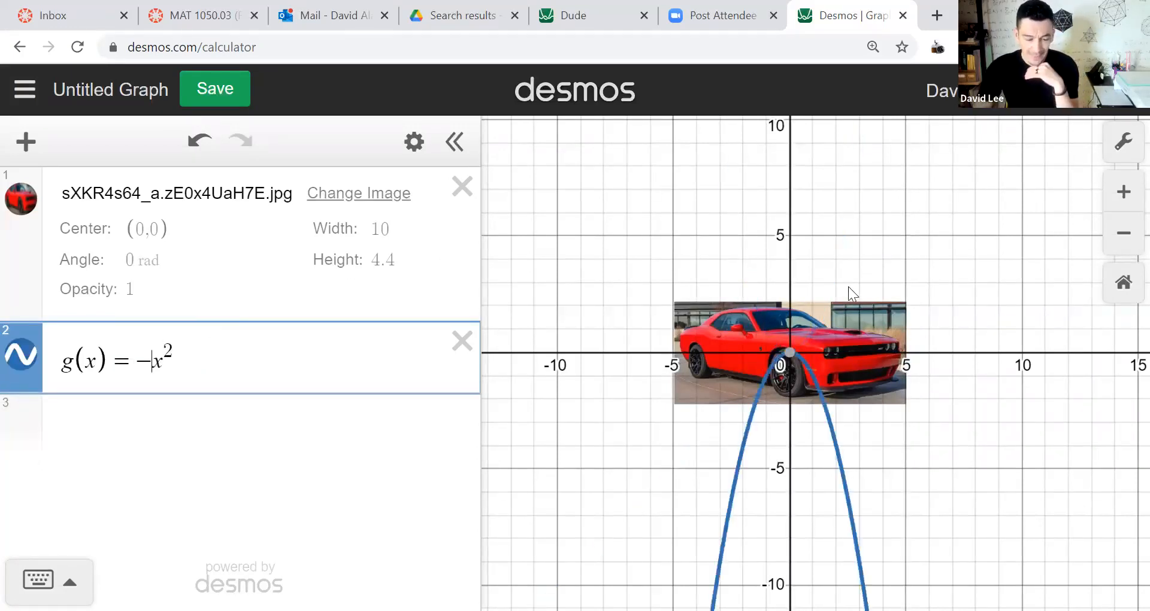
drag(981, 509, 985, 434)
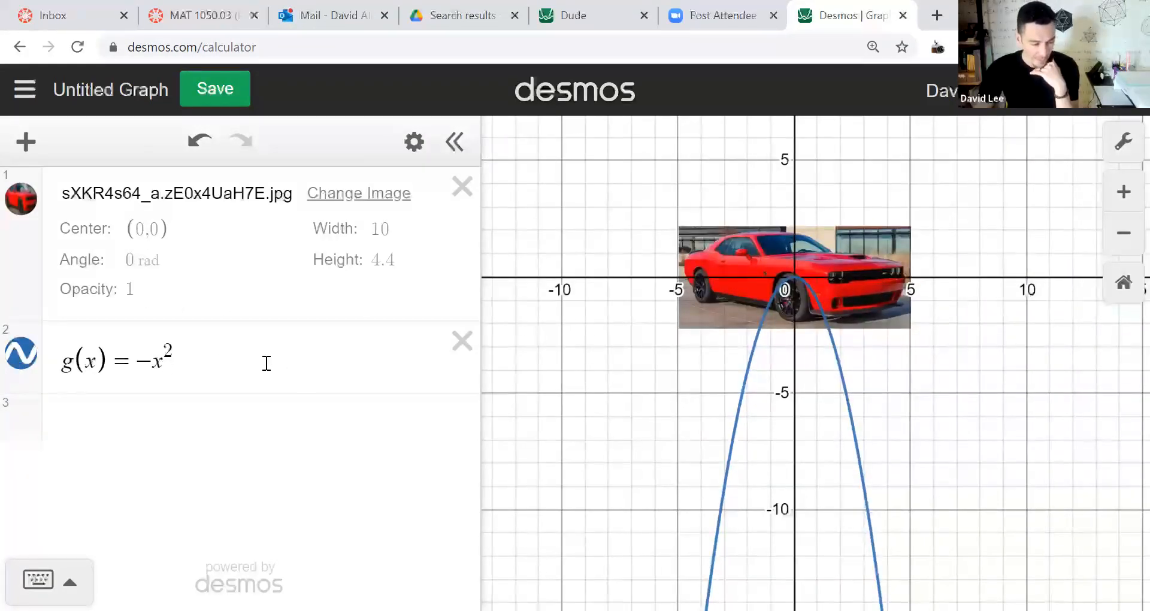
Set the car image's center to (a, g(a)) and add an animated slider for a
click(137, 228)
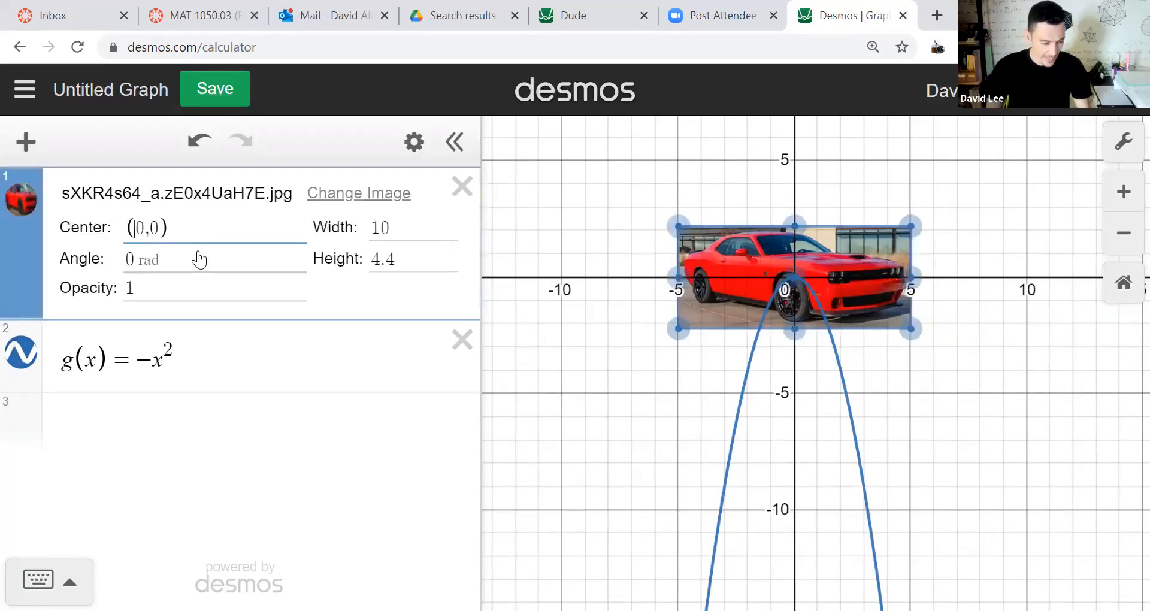
text(a)
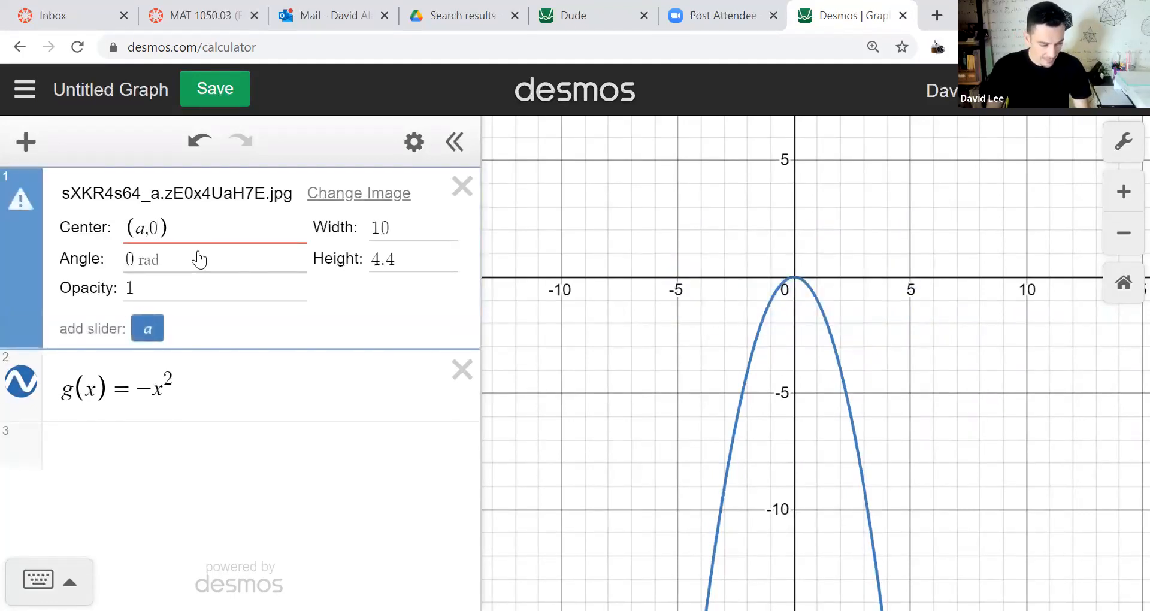
key(BackSpace)
text(g(a)
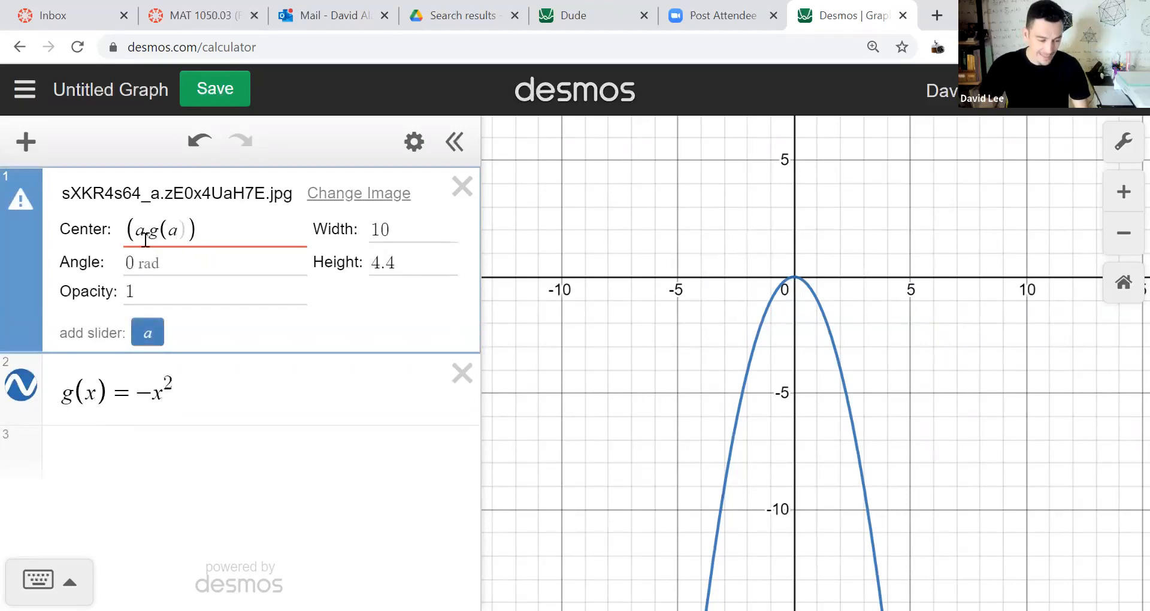
click(146, 331)
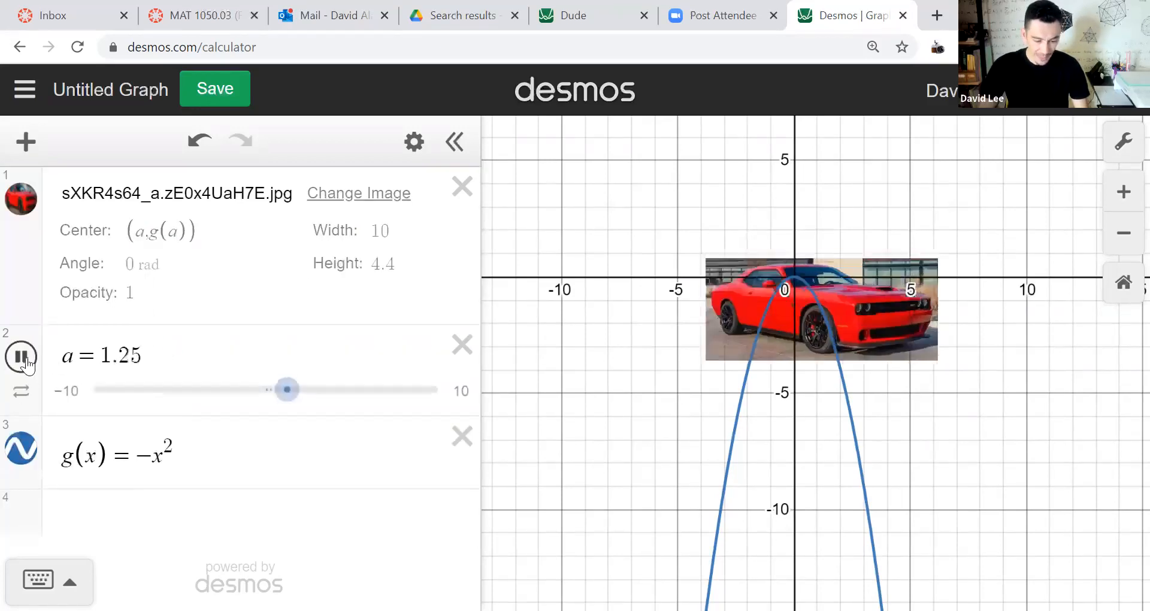
scroll(850, 375, down, 3)
scroll(920, 308, up, 2)
scroll(920, 336, down, 2)
drag(900, 397, 902, 316)
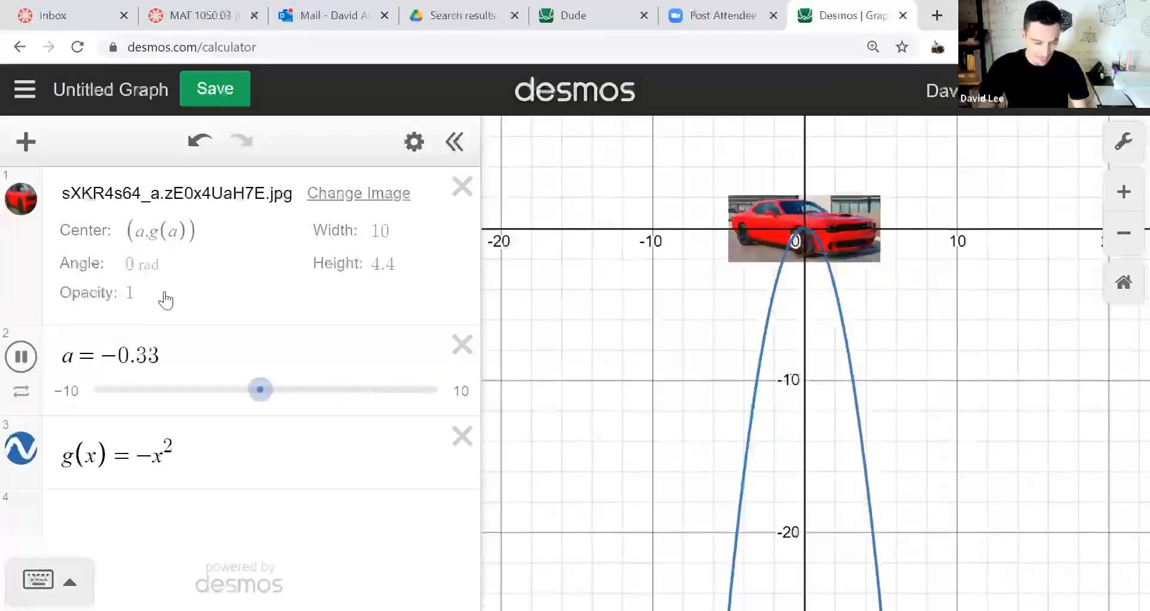
Pause the slider for a and shrink the car image to about 4.17 wide by 1.833 high
click(22, 357)
scroll(832, 452, down, 2)
drag(831, 450, 859, 281)
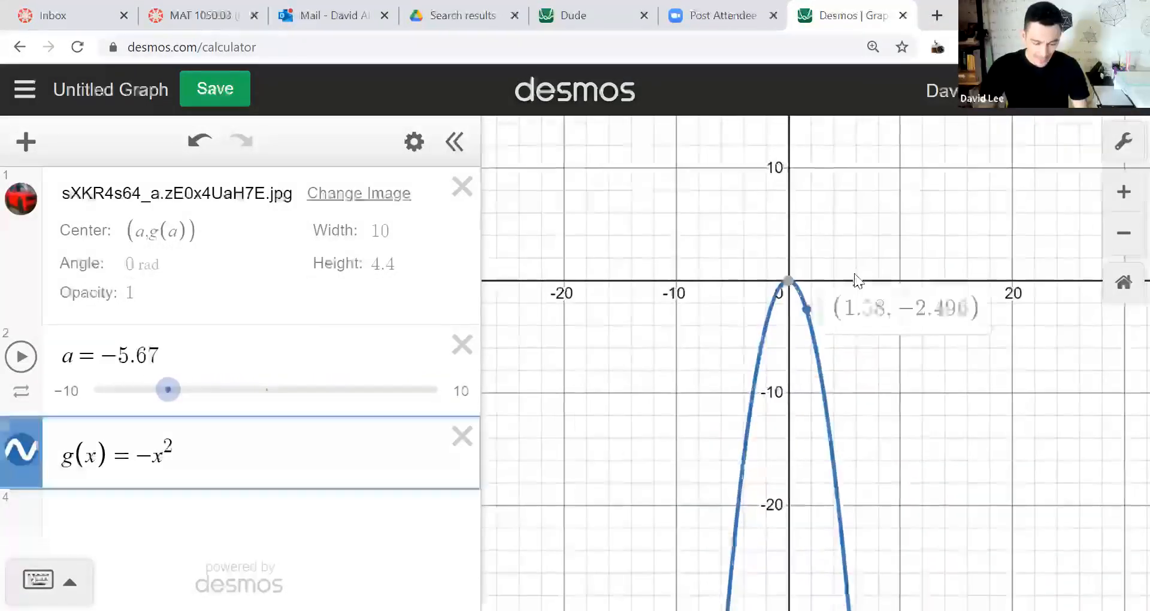
drag(830, 454, 889, 310)
scroll(839, 376, up, 2)
drag(810, 519, 837, 375)
click(837, 375)
scroll(837, 375, up, 4)
drag(896, 417, 811, 380)
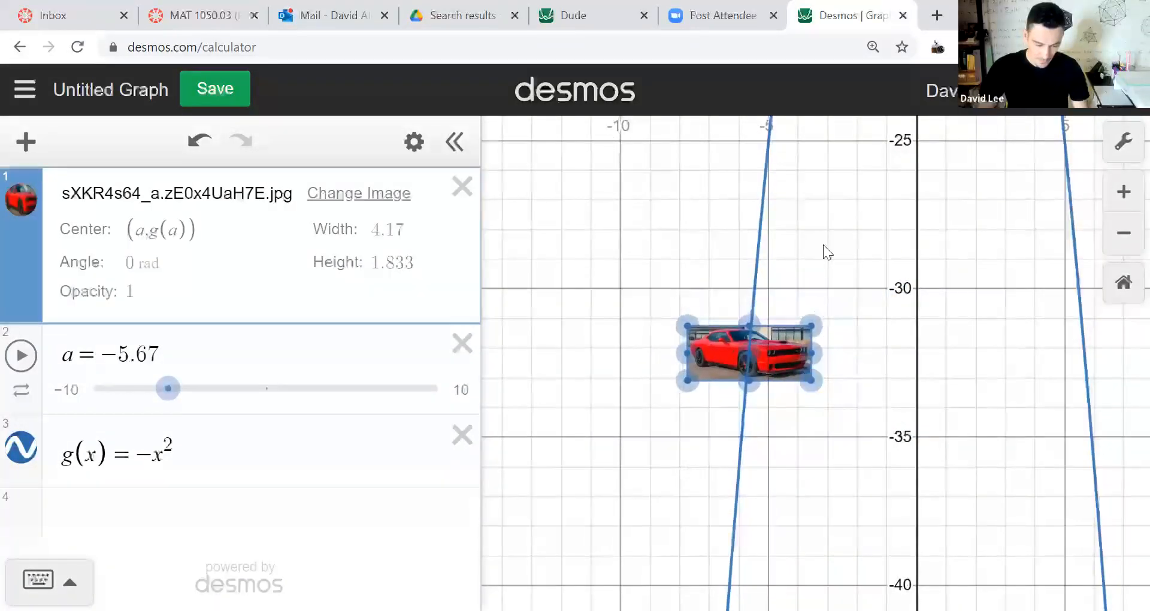
Resize the car image further to about 2.064 wide by 2.24 high
click(823, 244)
scroll(910, 245, down, 4)
drag(839, 322, 881, 500)
scroll(882, 501, down, 5)
scroll(882, 500, down, 2)
scroll(881, 500, up, 5)
scroll(882, 500, up, 5)
drag(642, 371, 641, 410)
drag(736, 405, 689, 375)
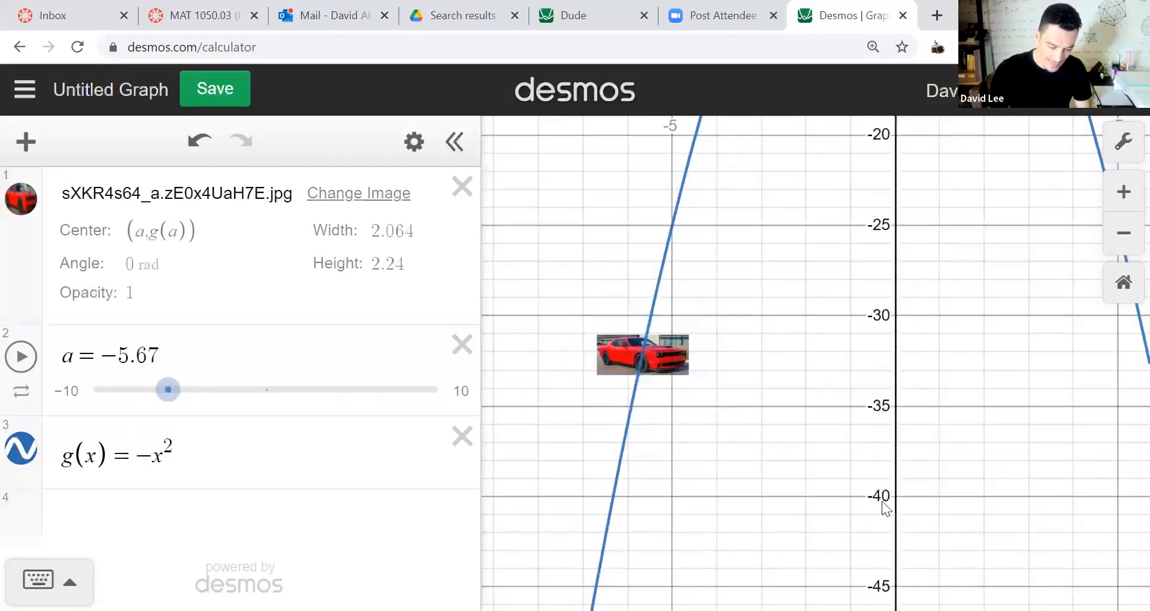
Hide the parabola g(x) = -x^2 and play the slider for a to animate the car along its path
click(19, 446)
click(20, 357)
scroll(748, 298, down, 5)
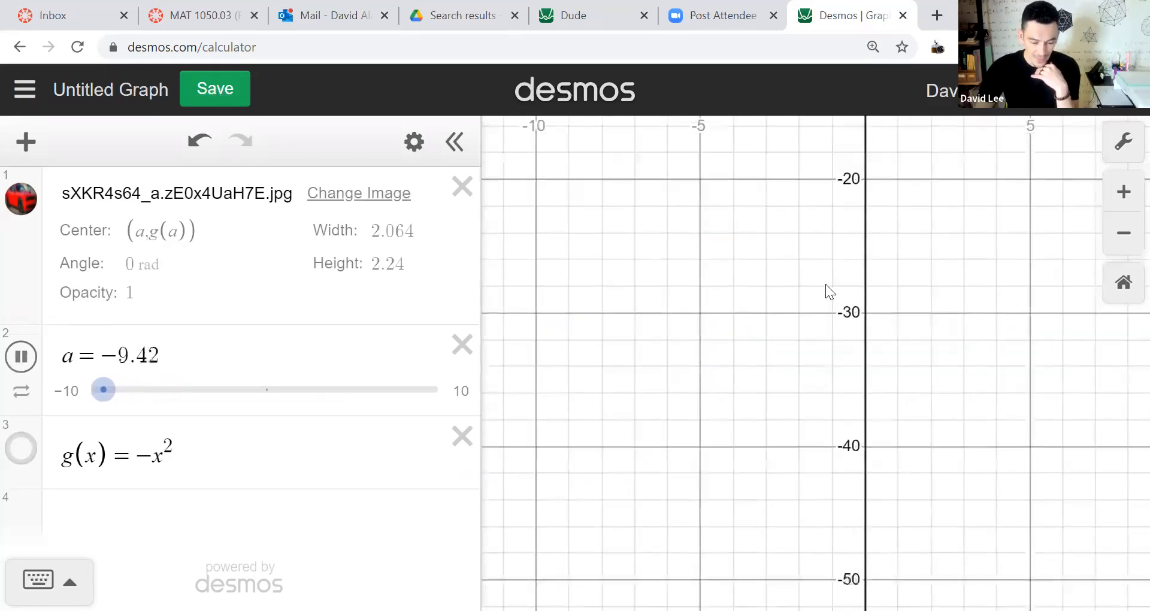
scroll(820, 328, down, 4)
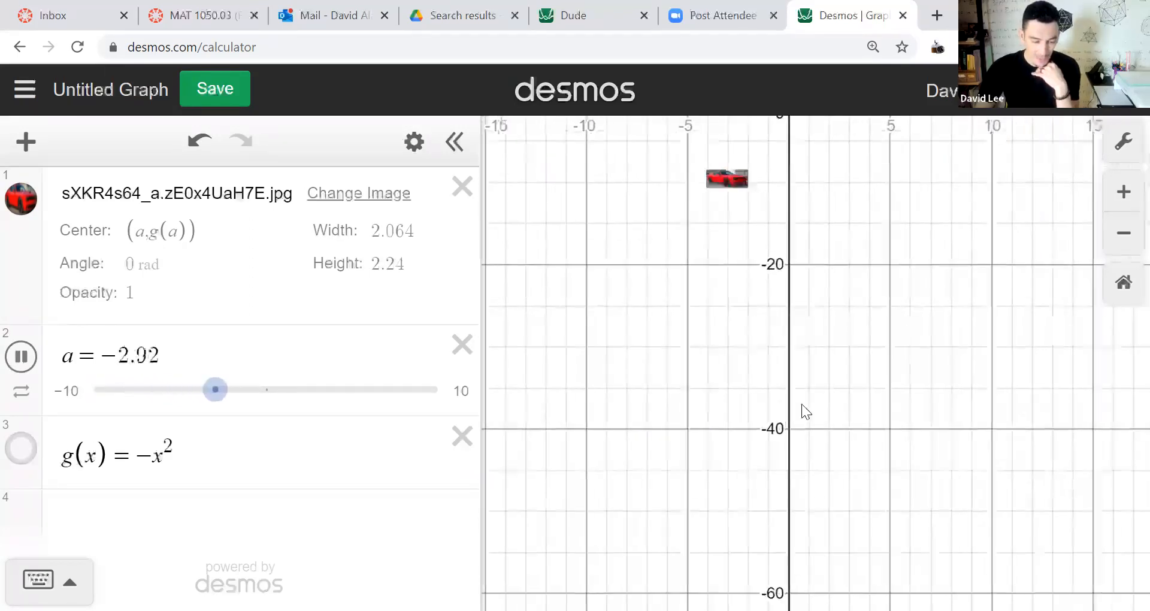
drag(839, 230, 609, 321)
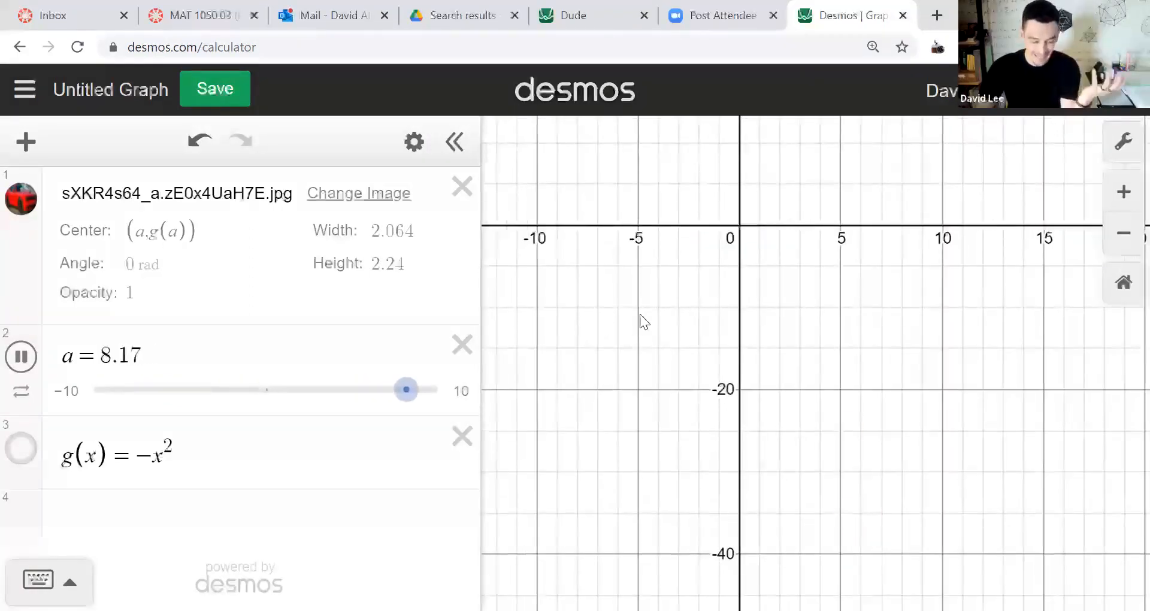
scroll(767, 335, down, 2)
scroll(787, 293, down, 1)
drag(787, 294, 808, 187)
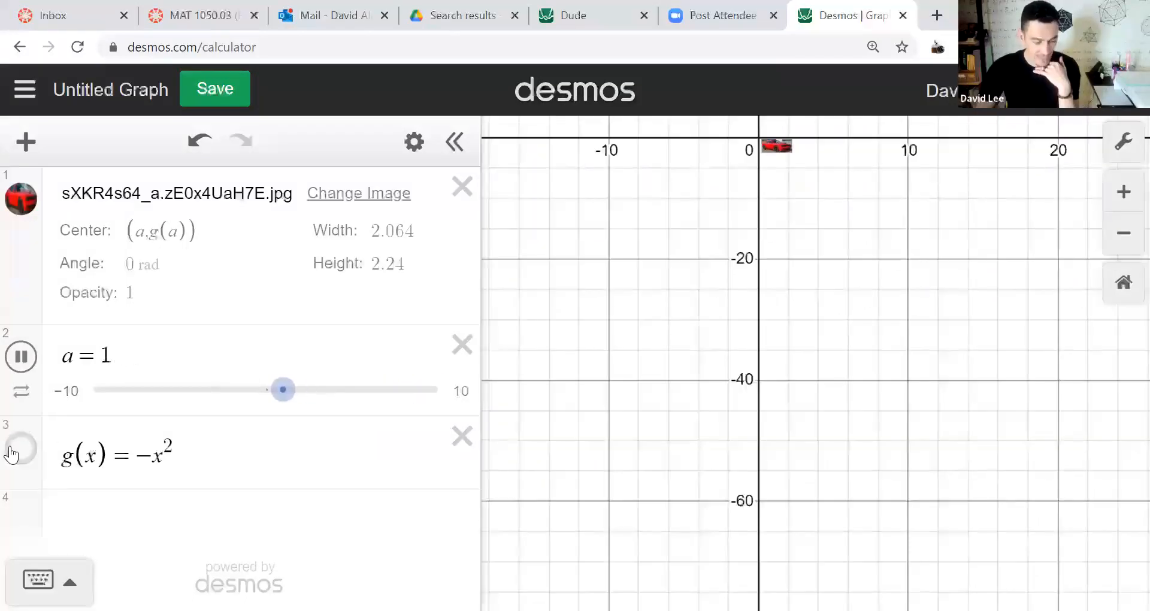
Show the parabola g(x) = -x^2 again while the car animation runs
click(12, 453)
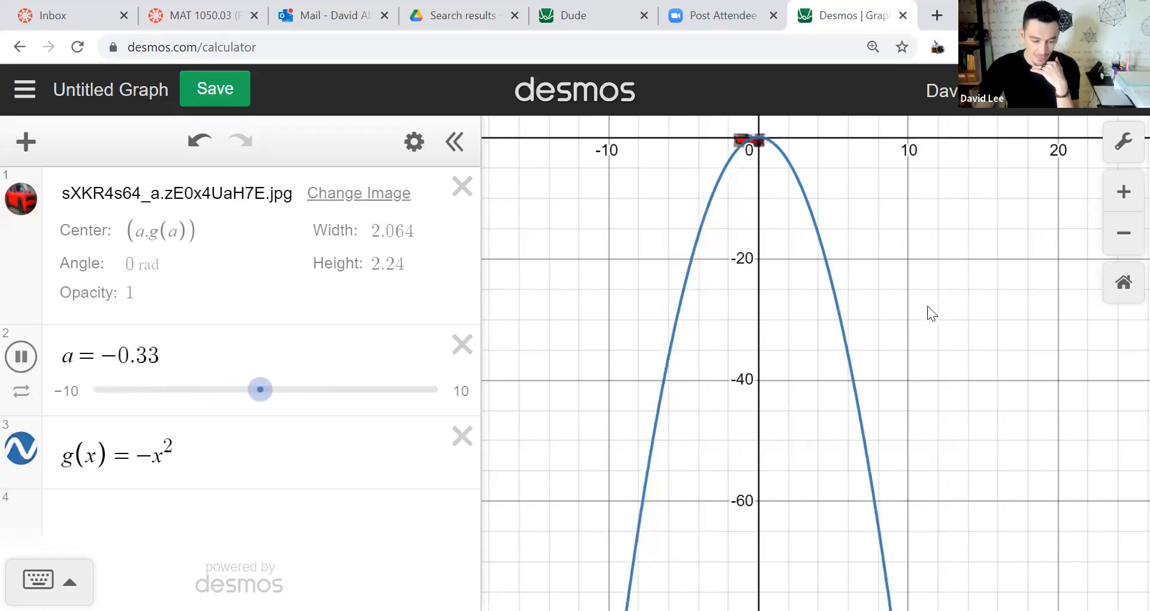
drag(911, 329, 931, 371)
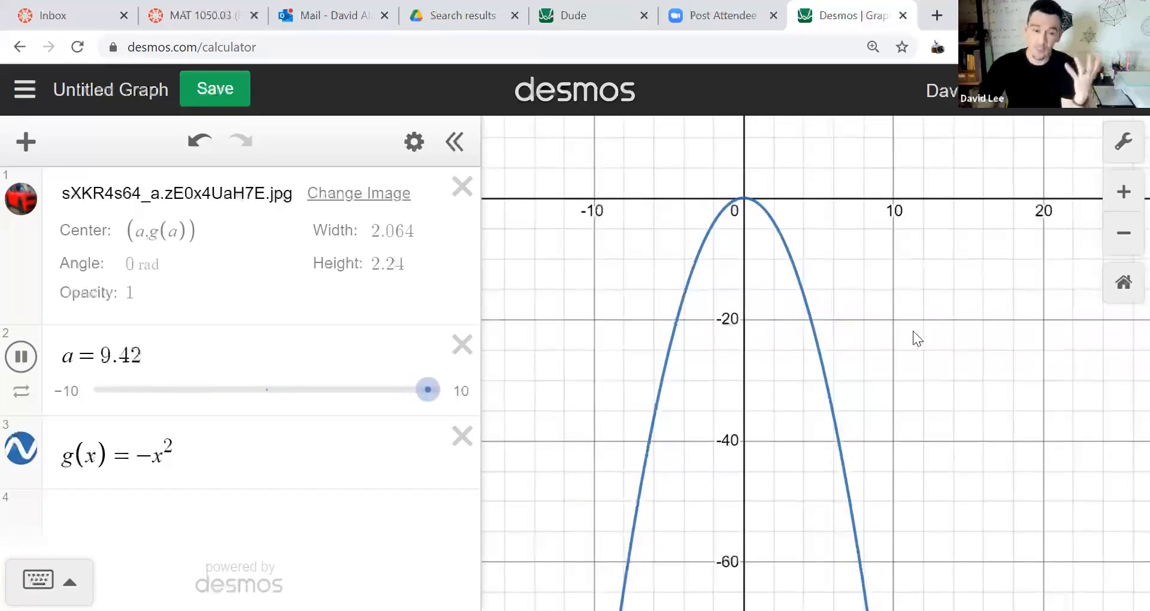